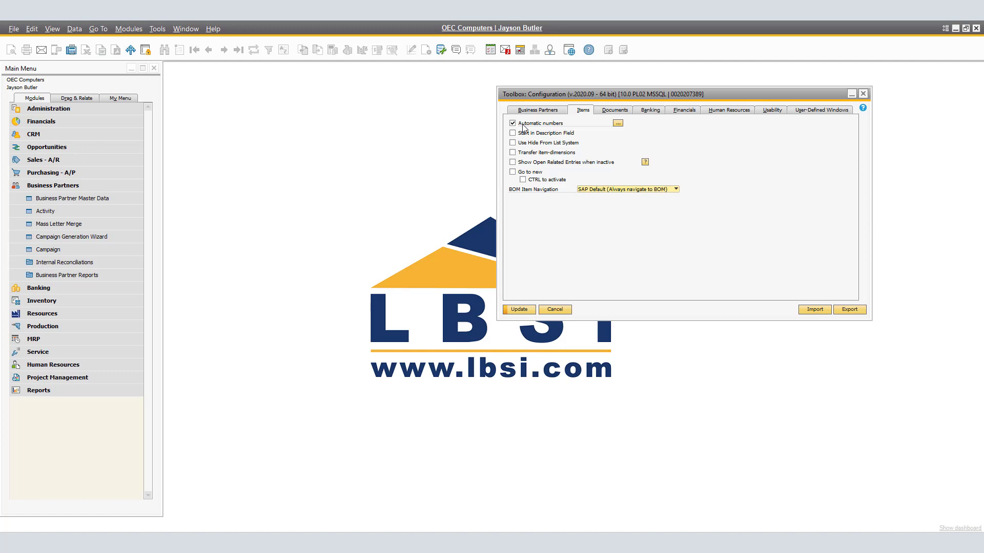
# Disable Automatic numbers, enable Start in Description Field in the Toolbox item settings, and save the configuration.
pyautogui.click(522, 126)
pyautogui.click(514, 134)
pyautogui.click(520, 309)
# Open Item Master Data to check which field the cursor starts in, and close the window.
pyautogui.click(54, 187)
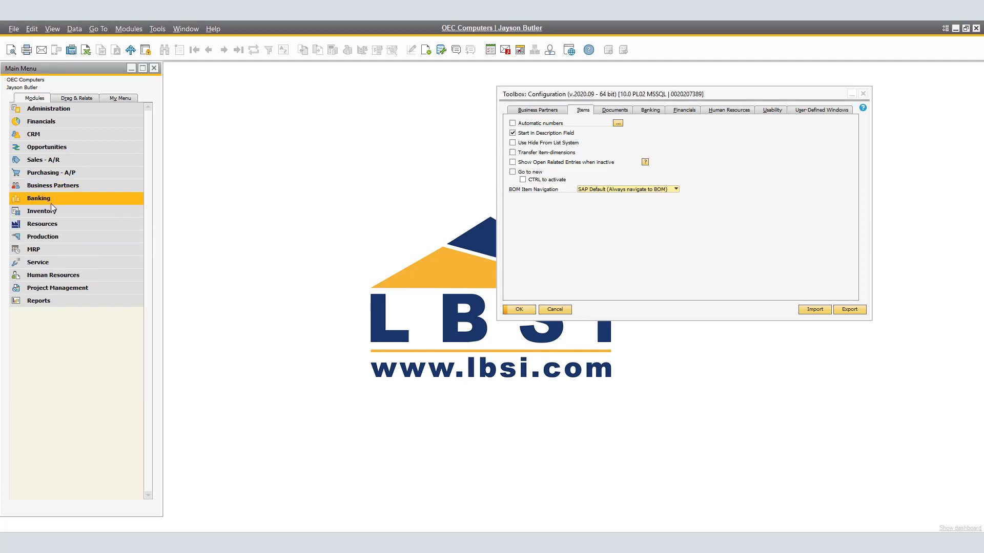
pyautogui.click(54, 211)
pyautogui.click(54, 225)
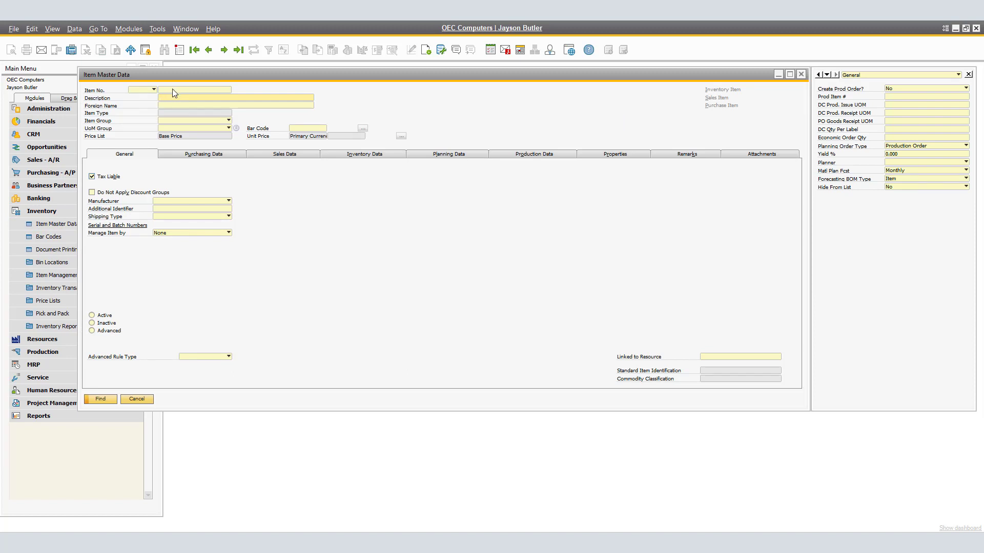
pyautogui.click(173, 89)
pyautogui.press('Tab')
pyautogui.click(802, 75)
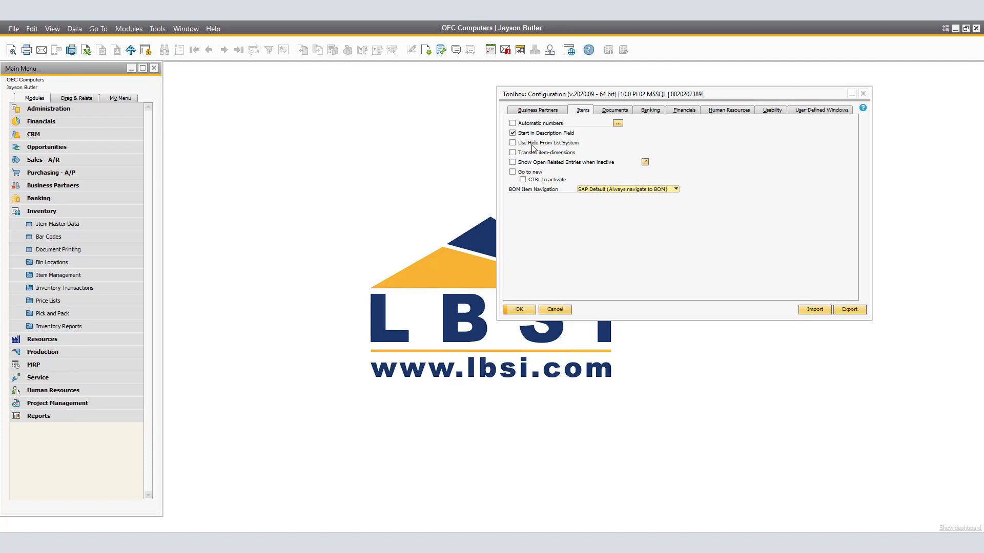
# Enable Use Hide From List System in the Toolbox item settings and save the configuration.
pyautogui.click(512, 143)
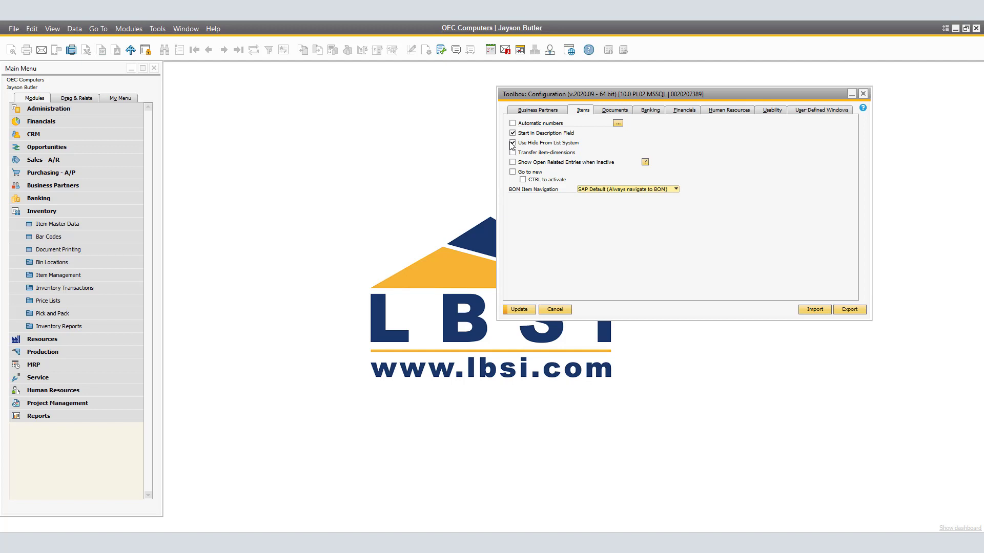
pyautogui.click(519, 311)
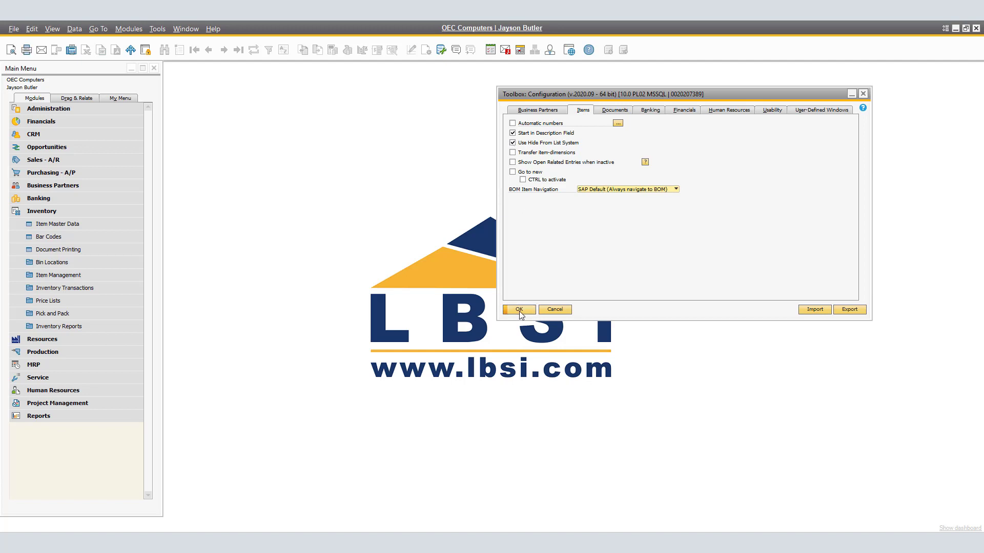
# Set Hide From List to Yes on the master data record of item A00001 and save it.
pyautogui.click(73, 225)
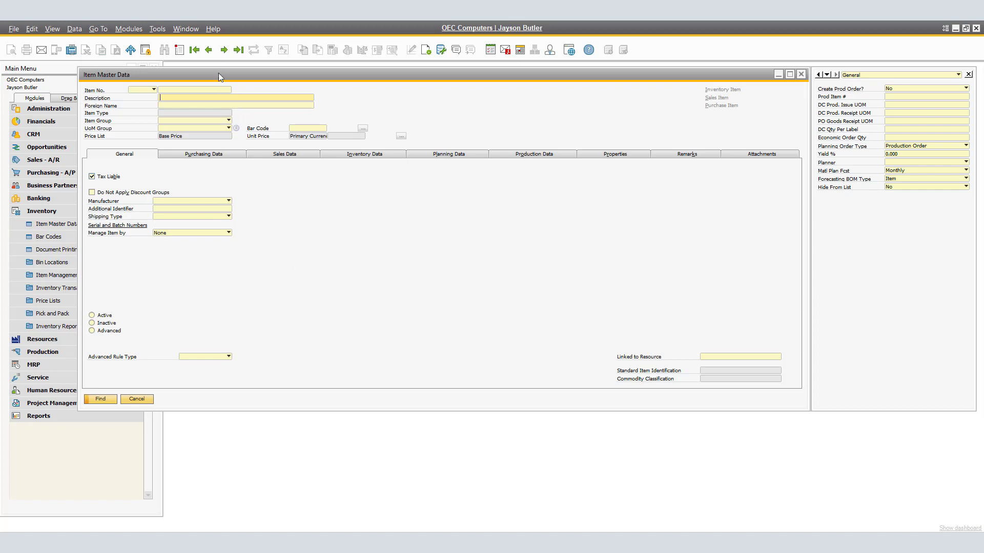
pyautogui.click(224, 51)
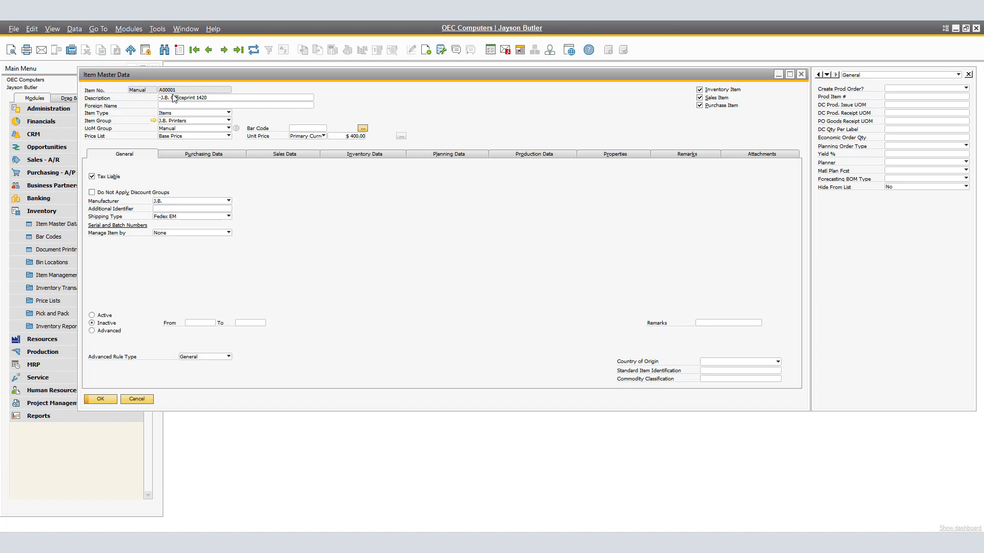
pyautogui.click(896, 187)
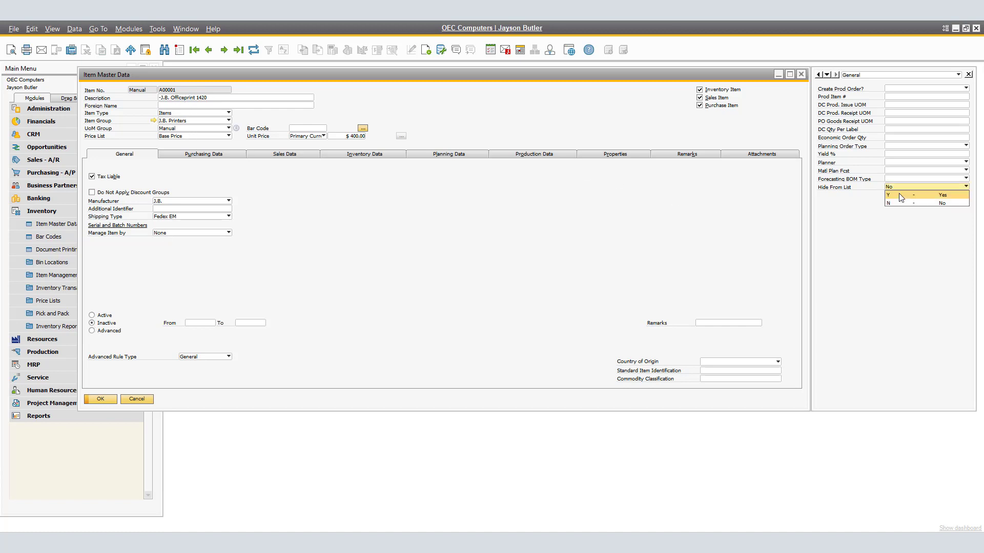
pyautogui.click(900, 195)
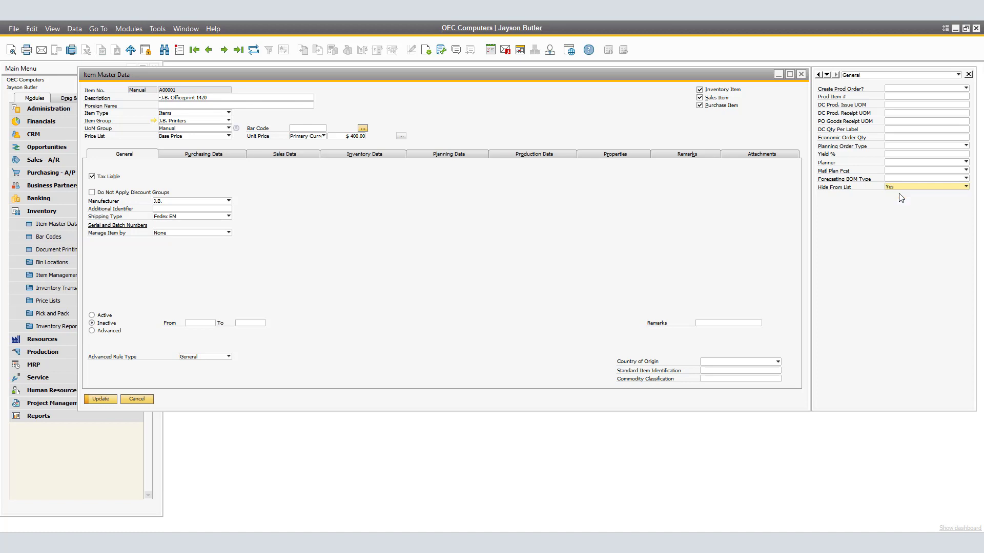
pyautogui.click(100, 399)
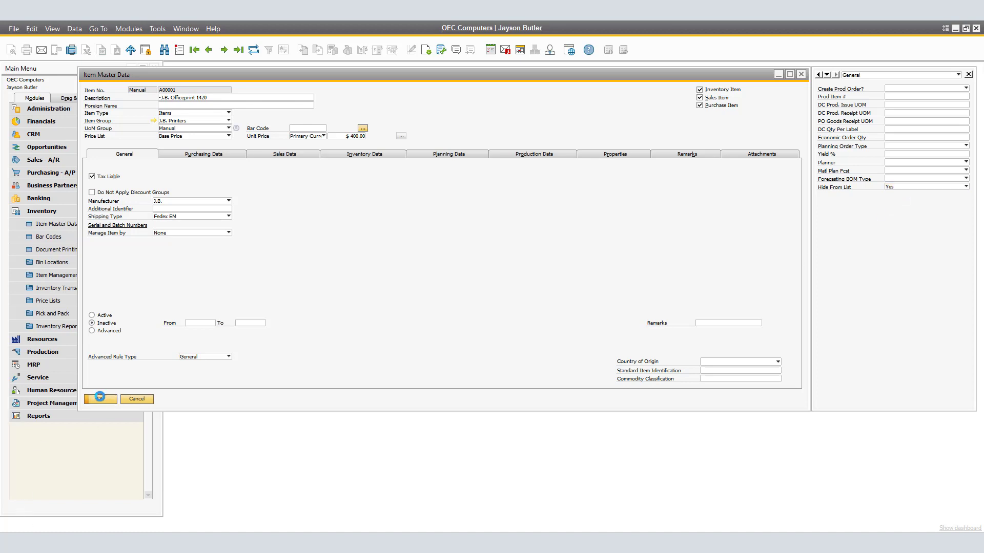
# Start a sales order for customer Maxi-Teq and bring up the item list for its first row.
pyautogui.click(51, 163)
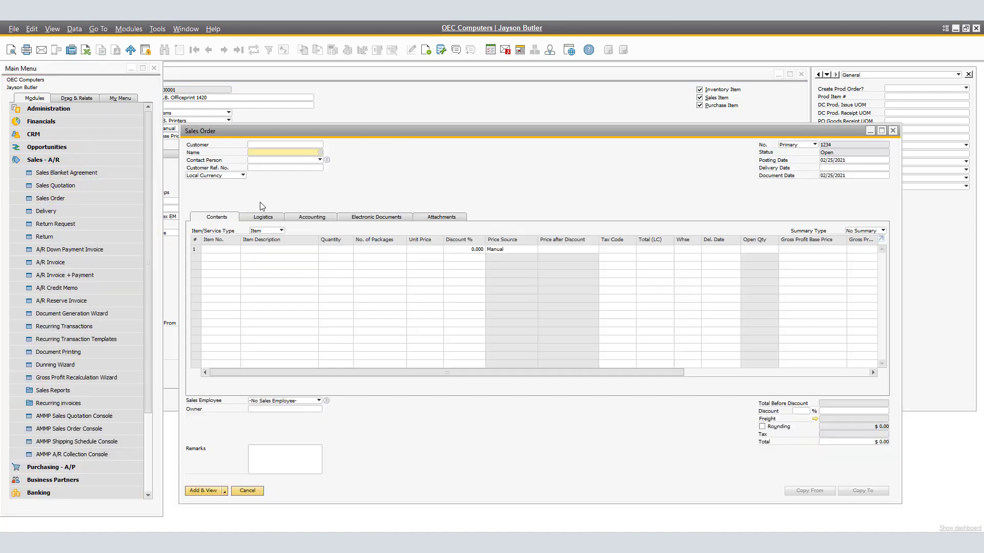
pyautogui.click(321, 152)
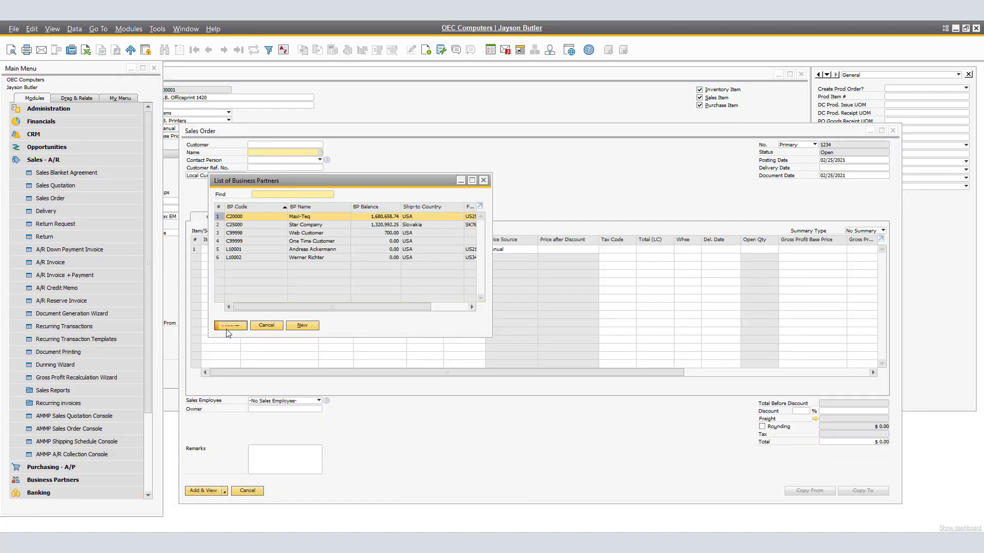
pyautogui.click(225, 328)
pyautogui.click(222, 250)
pyautogui.press('Tab')
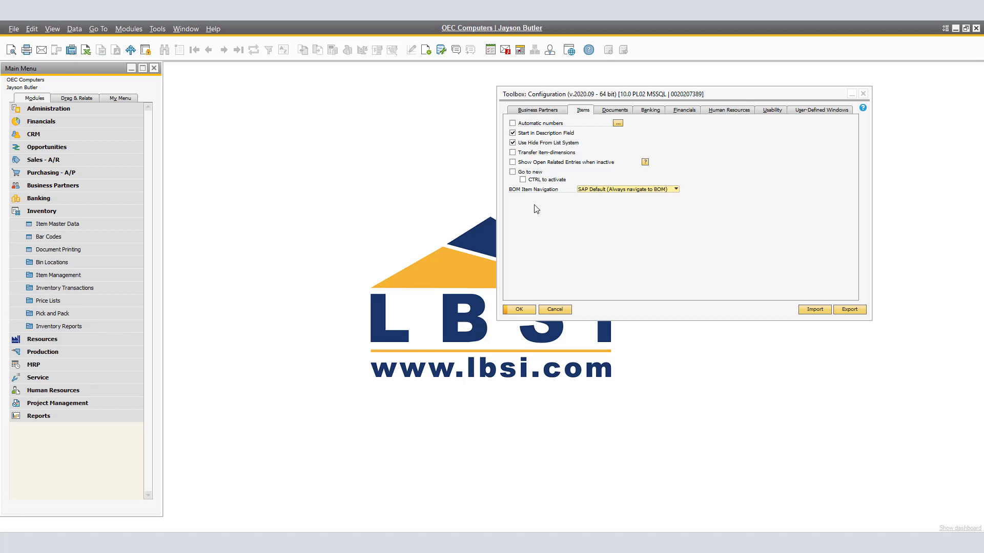
# Set item A00001's purchasing length to 10", copy the units to its sales data, and compare both sets of dimensions.
pyautogui.click(91, 223)
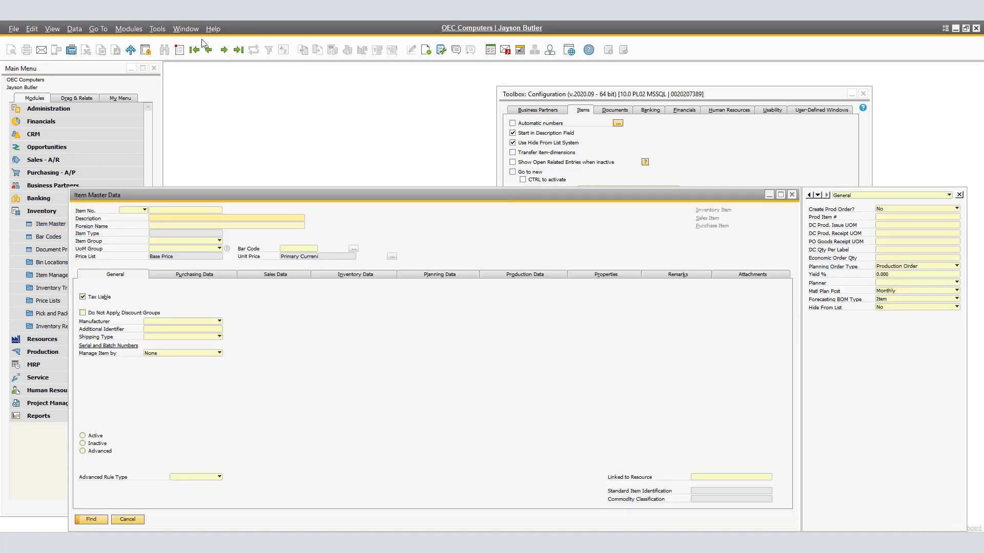
pyautogui.click(223, 53)
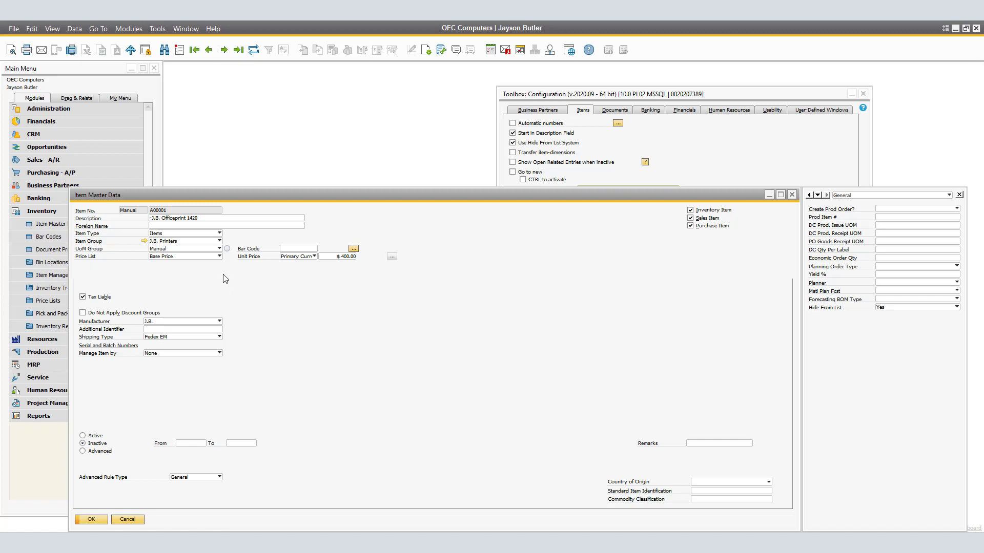
pyautogui.click(224, 276)
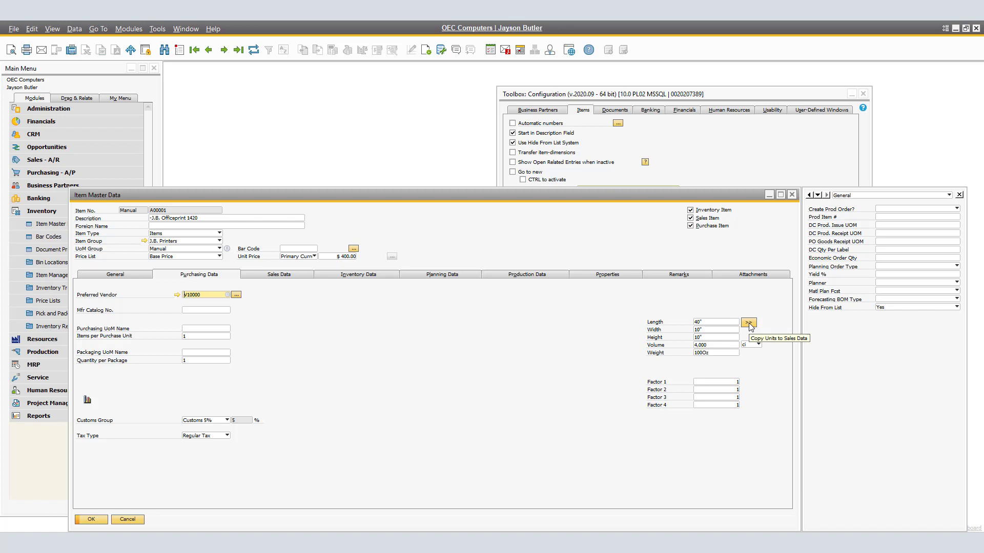
pyautogui.click(711, 322)
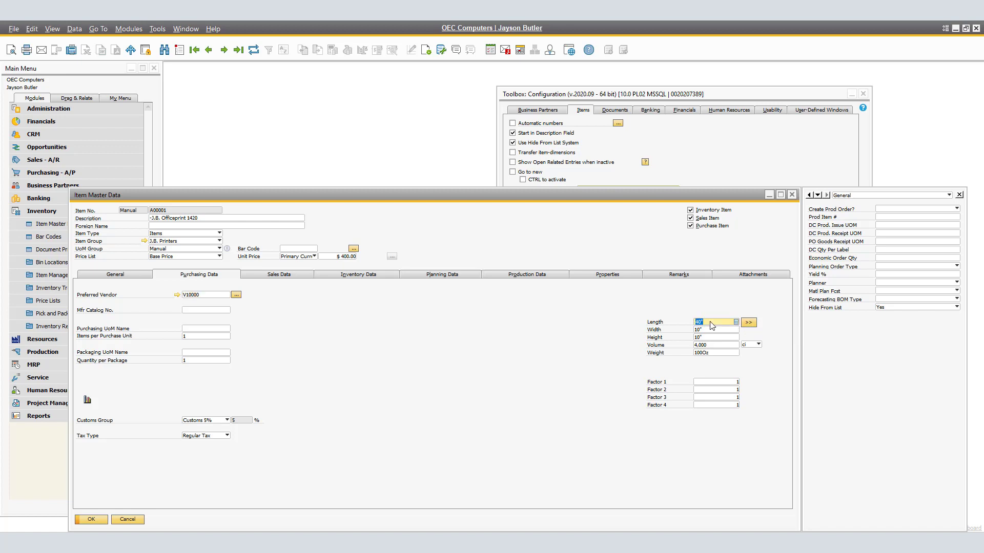
pyautogui.write('10')
pyautogui.click(749, 322)
pyautogui.click(277, 275)
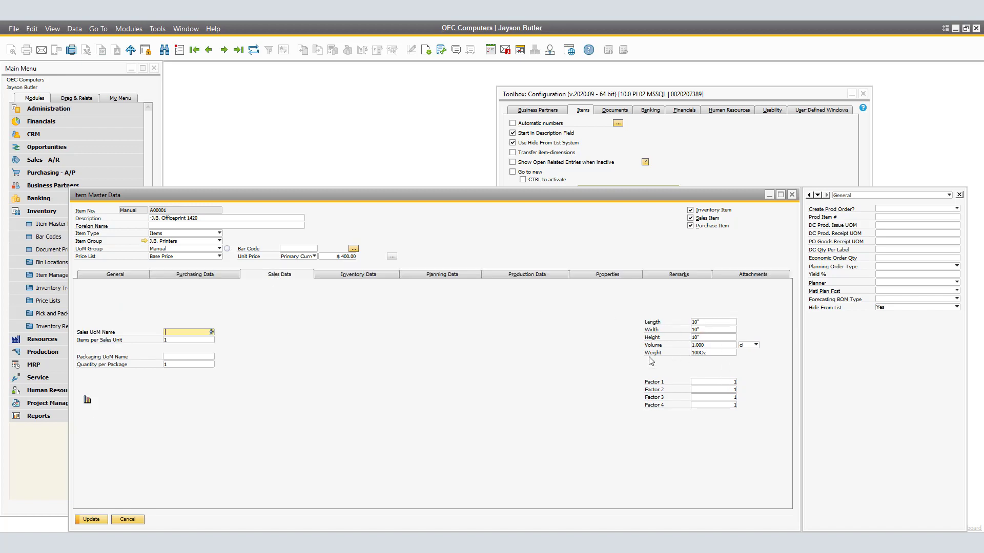
pyautogui.click(199, 276)
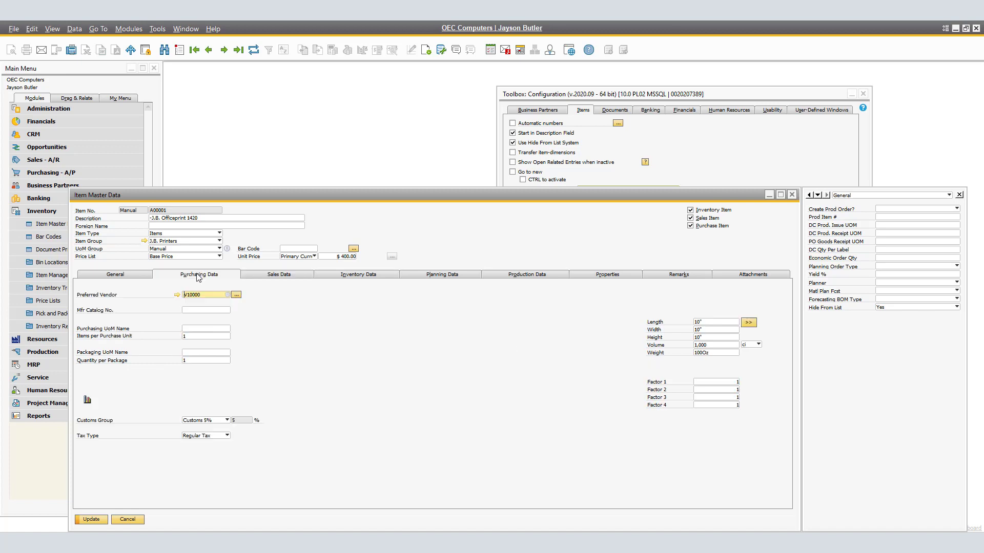
pyautogui.click(279, 275)
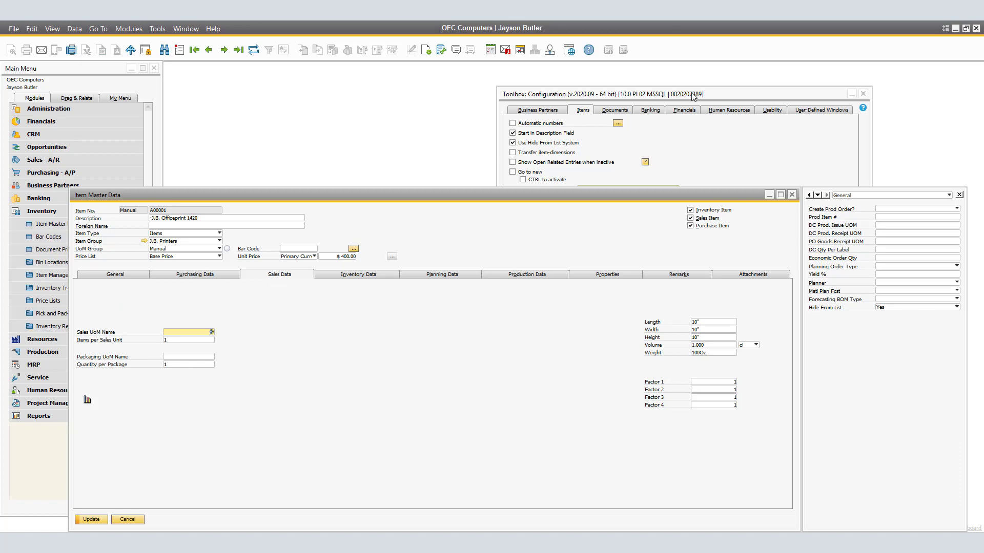
# Enable Transfer item-dimensions in the Toolbox item settings and save the configuration.
pyautogui.click(706, 129)
pyautogui.click(531, 153)
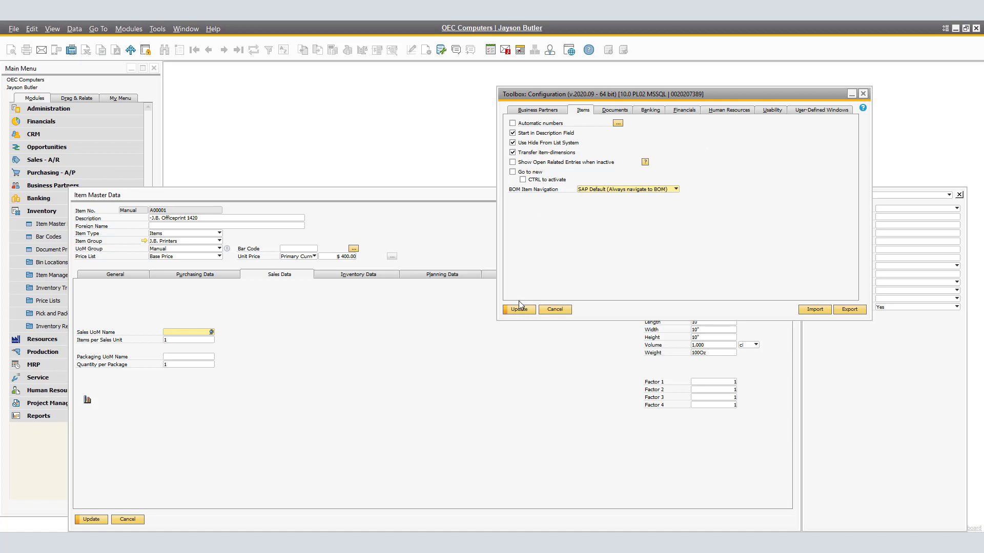
pyautogui.click(519, 310)
# Close the master data record of item A00001, discarding its unsaved changes.
pyautogui.click(460, 391)
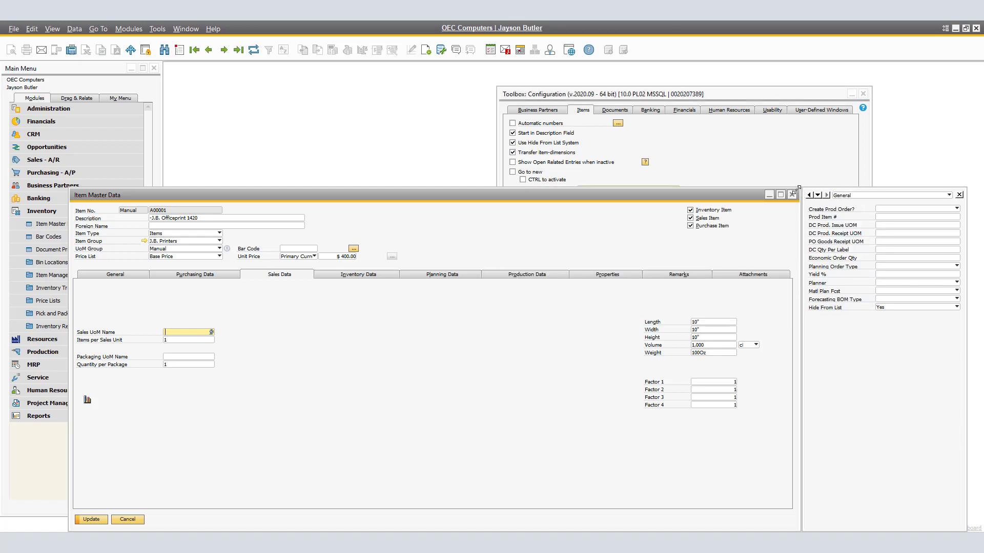
pyautogui.click(793, 195)
pyautogui.click(452, 320)
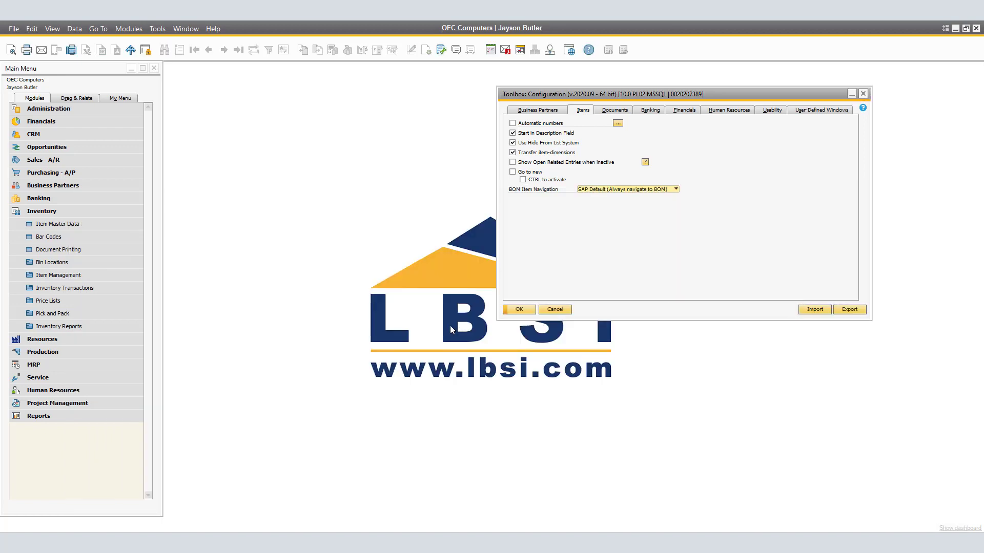
# Reopen item A00001, set the length in its sales data to 100", and save the record.
pyautogui.click(66, 223)
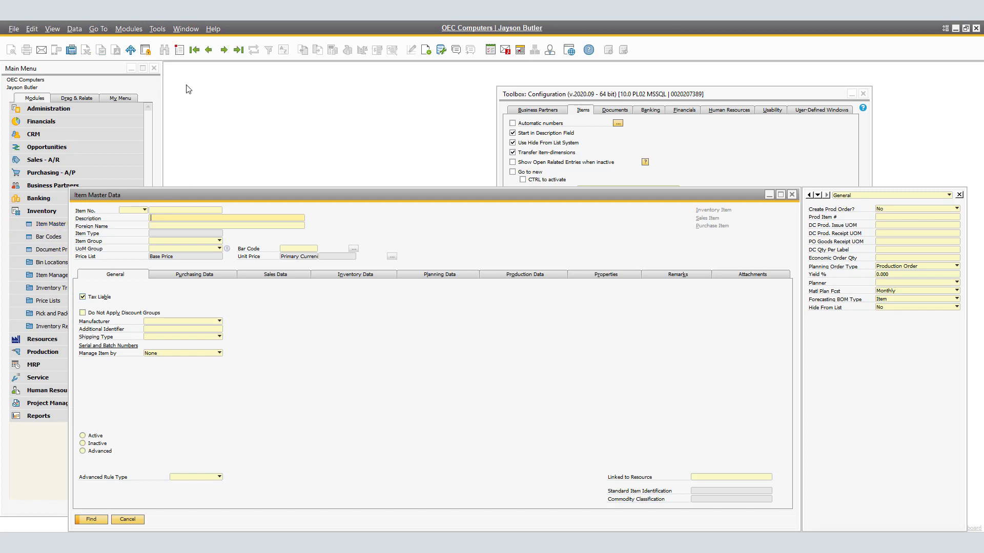
pyautogui.click(224, 50)
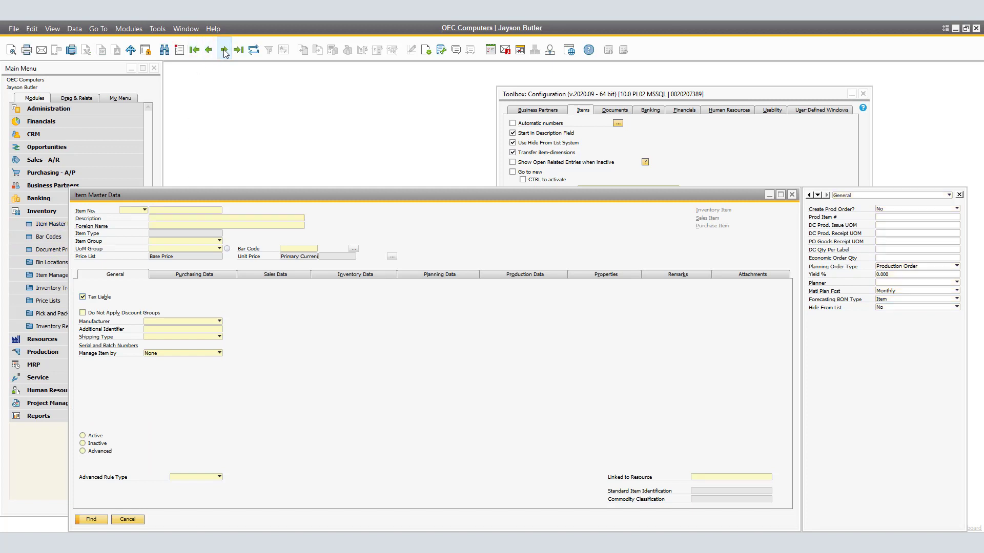
pyautogui.click(219, 275)
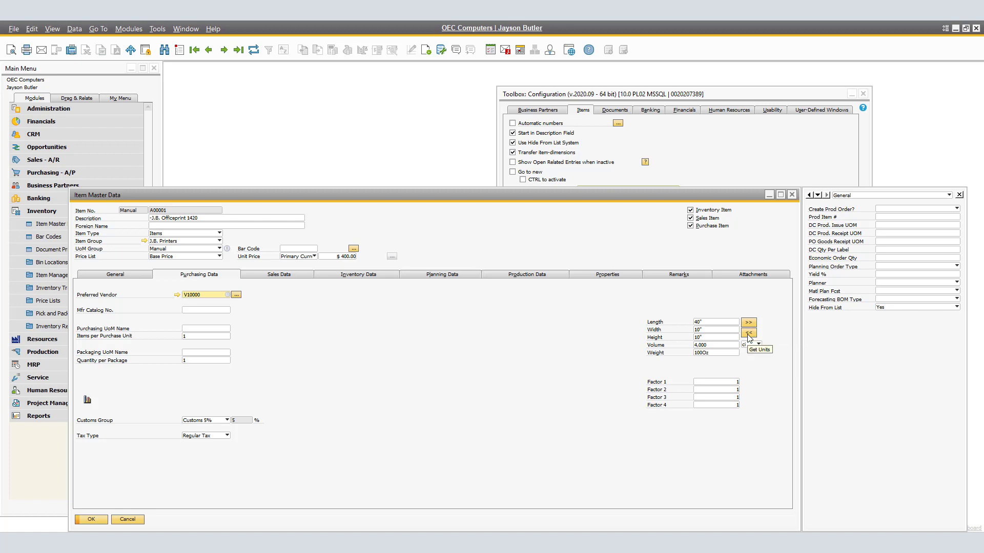
pyautogui.click(297, 275)
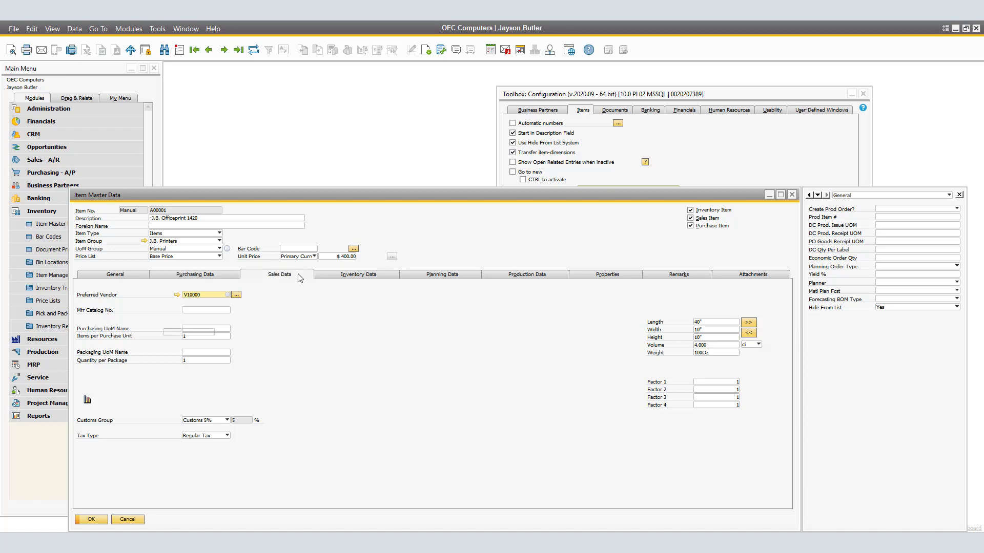
pyautogui.click(718, 323)
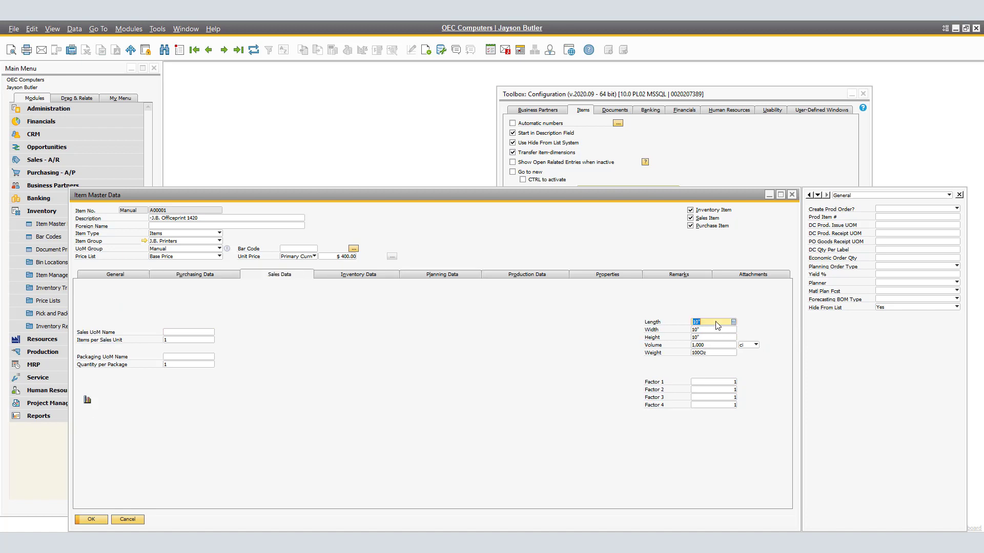
pyautogui.write('100"')
pyautogui.click(92, 519)
# Get the sales units into item A00001's purchasing data and close the record without saving.
pyautogui.click(196, 276)
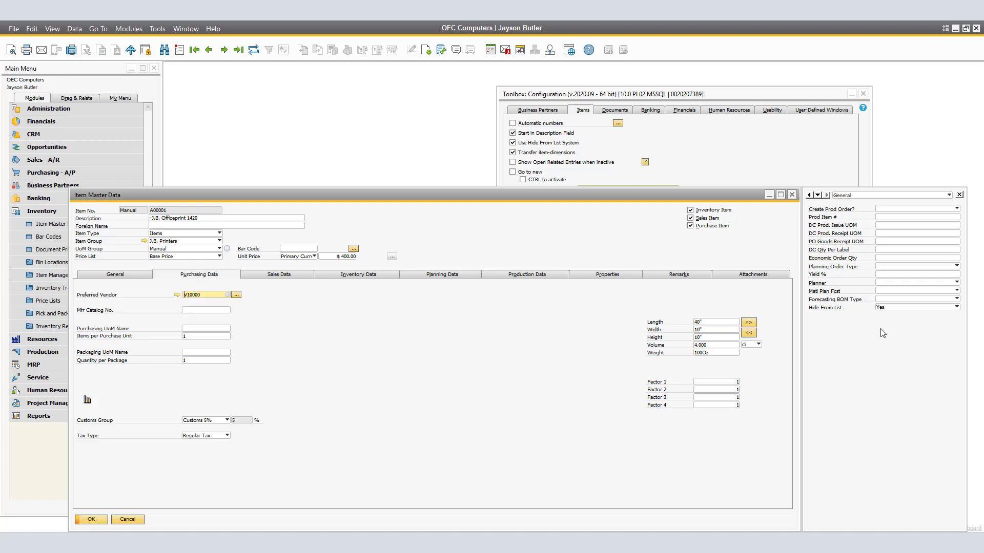
pyautogui.click(753, 338)
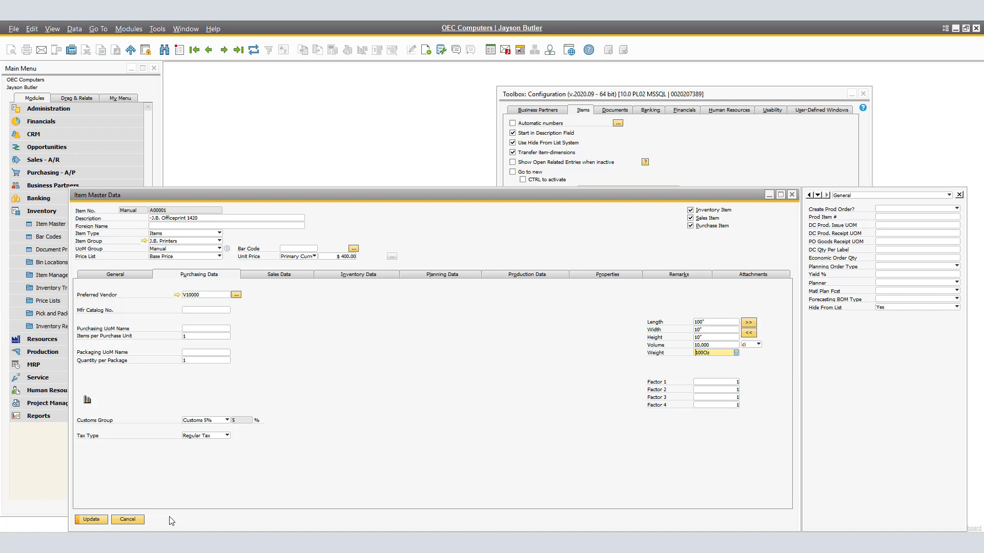
pyautogui.click(132, 519)
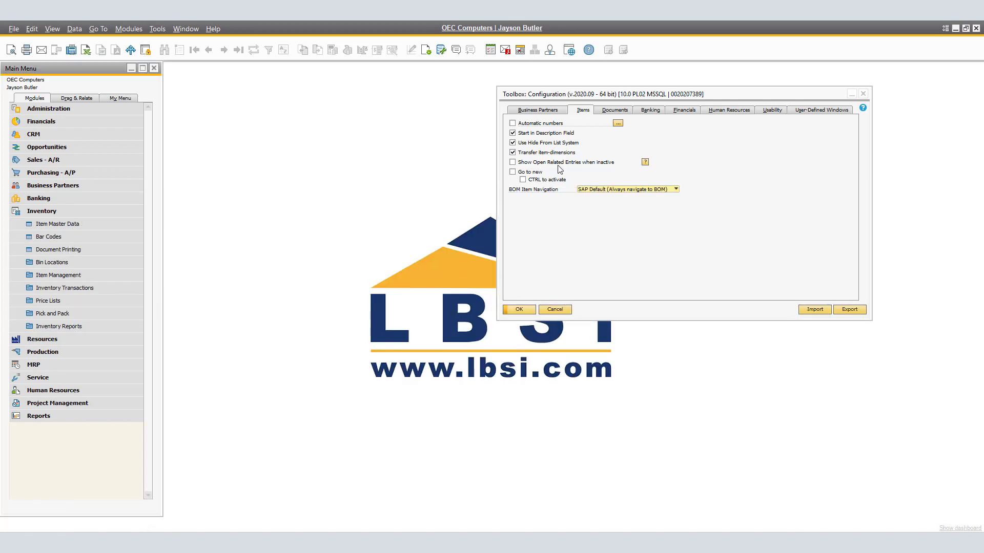
# Enable Show Open Related Entries when inactive in the Toolbox item settings and save the configuration.
pyautogui.click(539, 163)
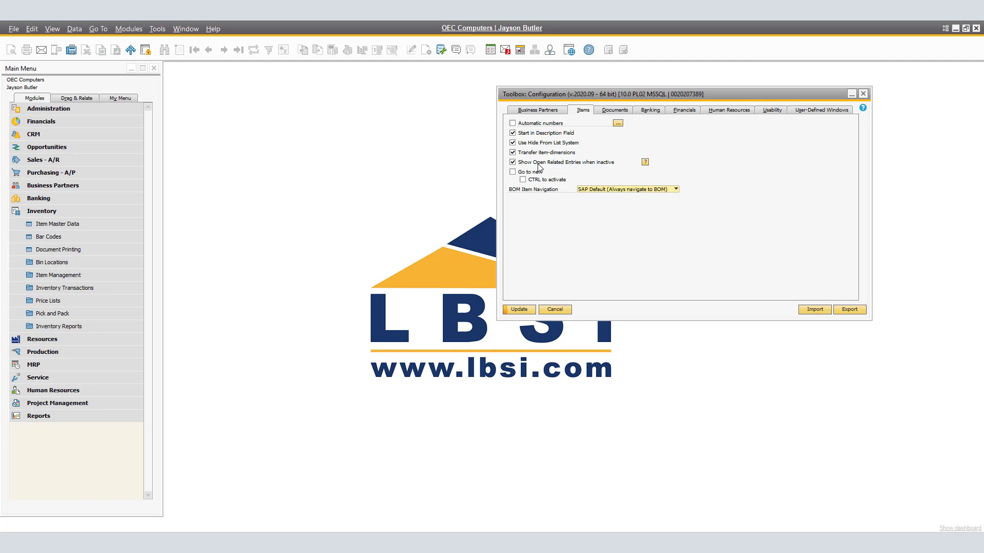
pyautogui.click(519, 309)
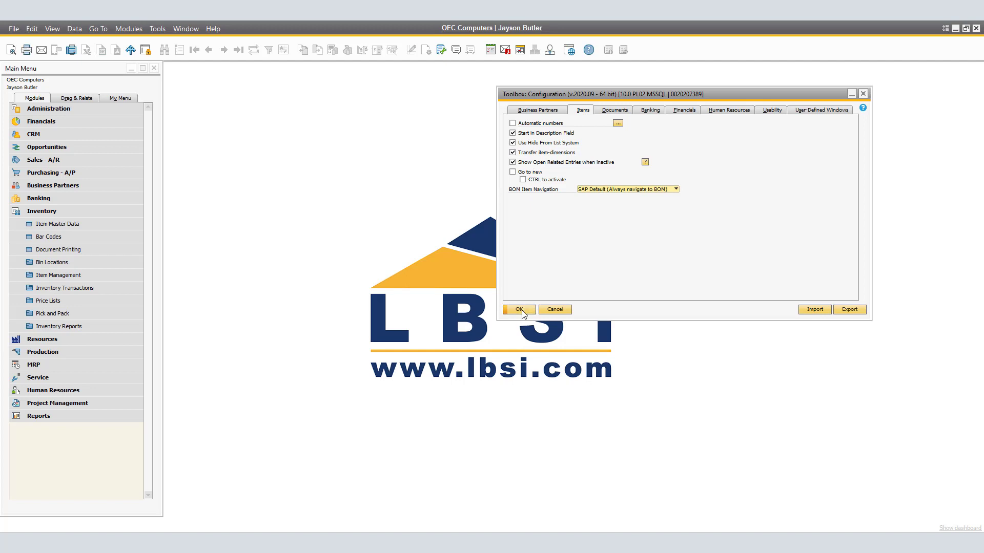
# Open item A00002, set it to inactive, save the record, and collapse the list of related open entries.
pyautogui.click(56, 224)
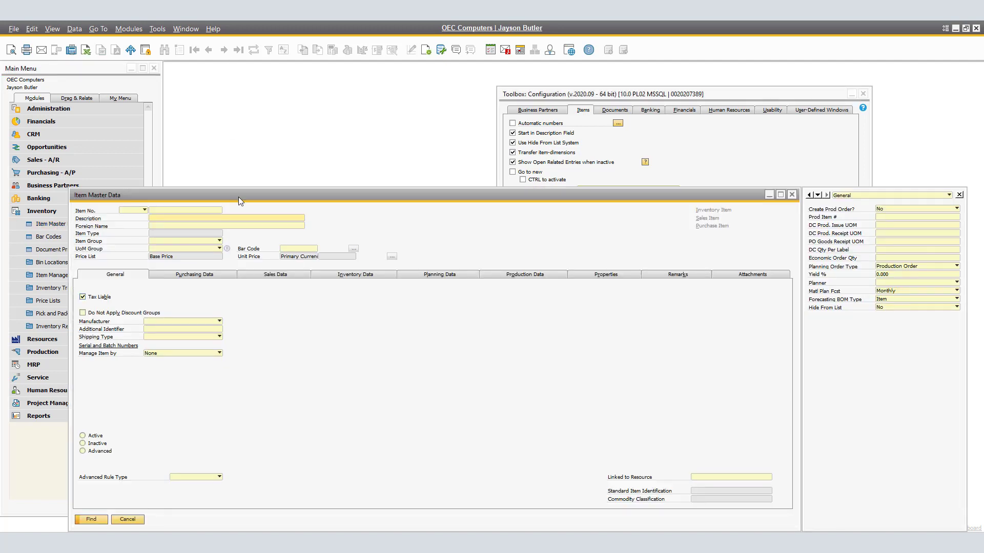
pyautogui.click(225, 50)
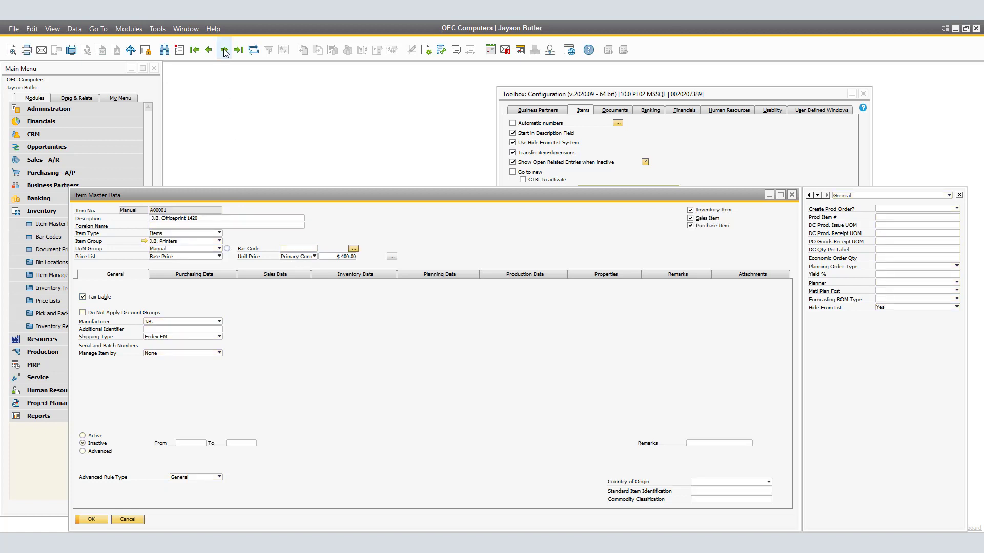
pyautogui.click(225, 50)
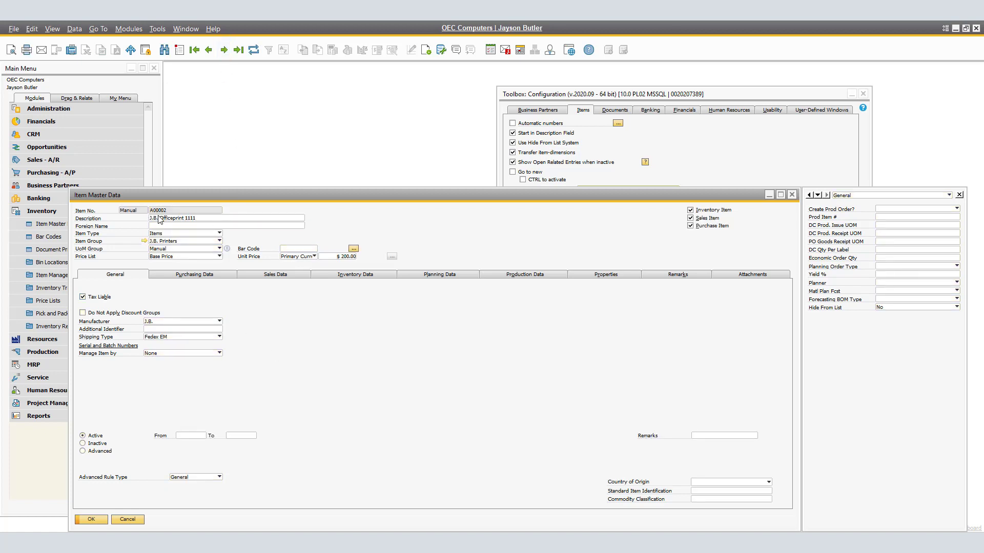
pyautogui.click(99, 443)
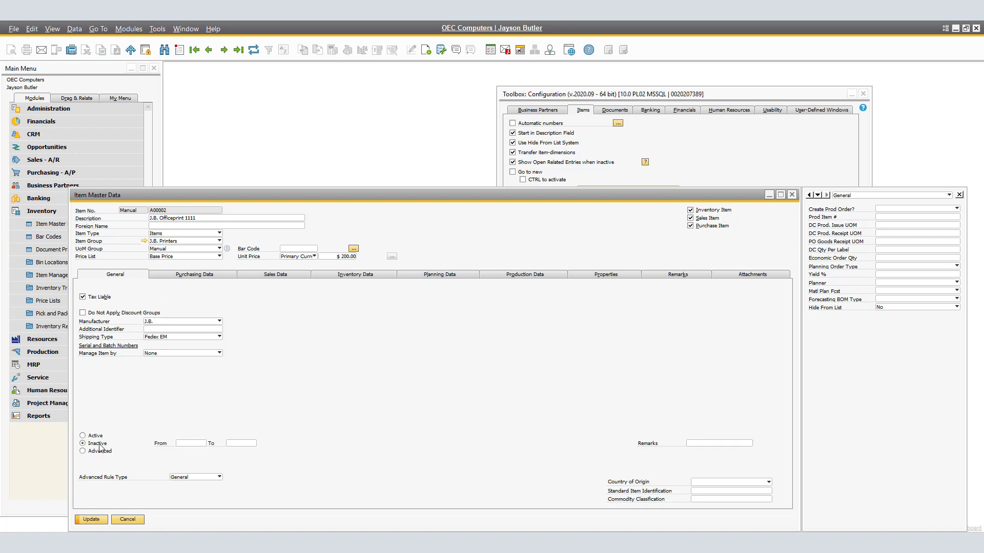
pyautogui.click(90, 519)
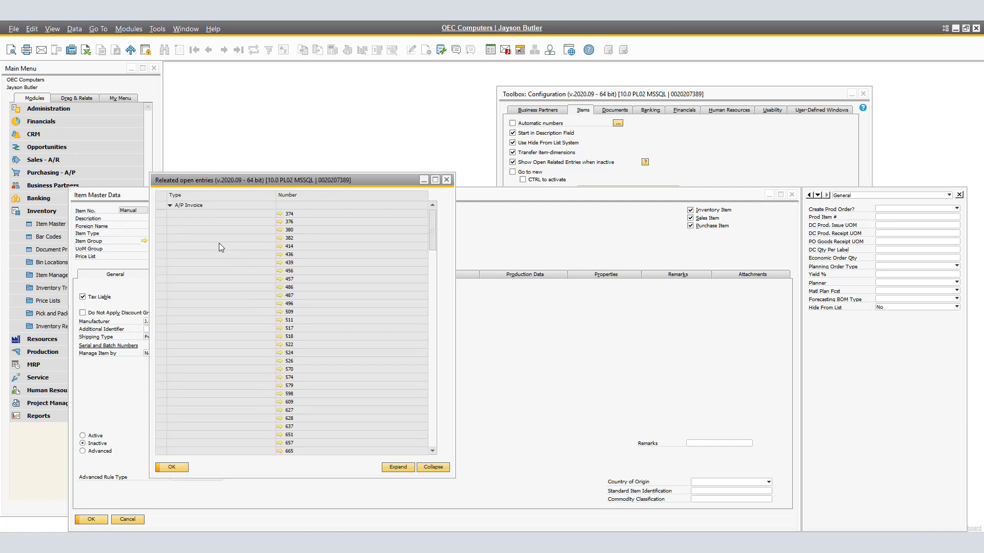
pyautogui.click(432, 467)
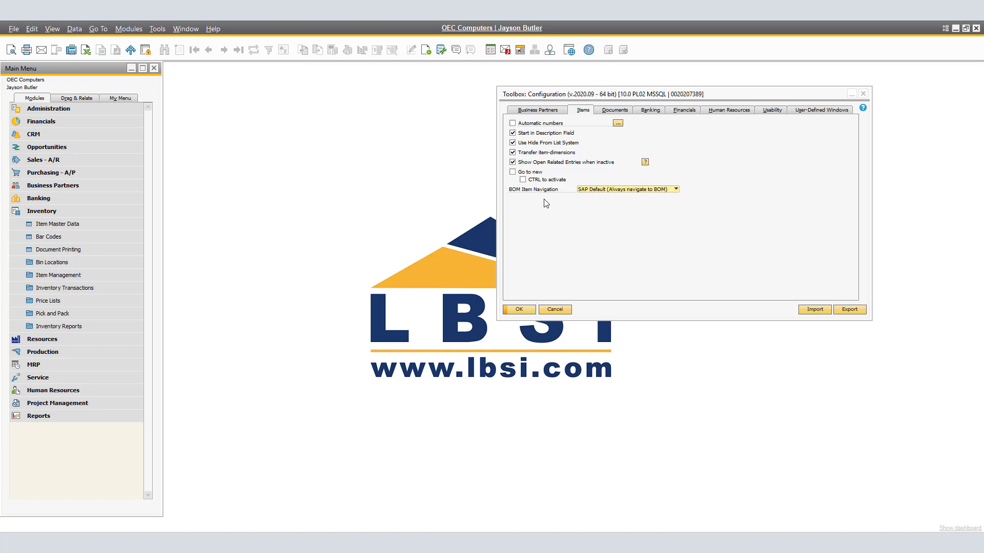
# Add an item numbered New Item with the description Test 1, and close the item master data.
pyautogui.click(88, 226)
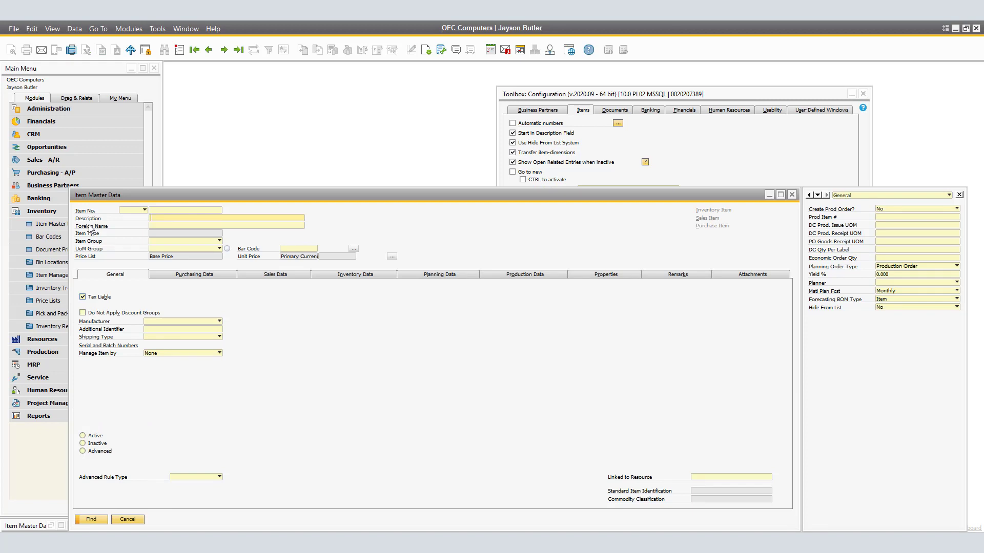
pyautogui.hotkey('ctrl', 'a')
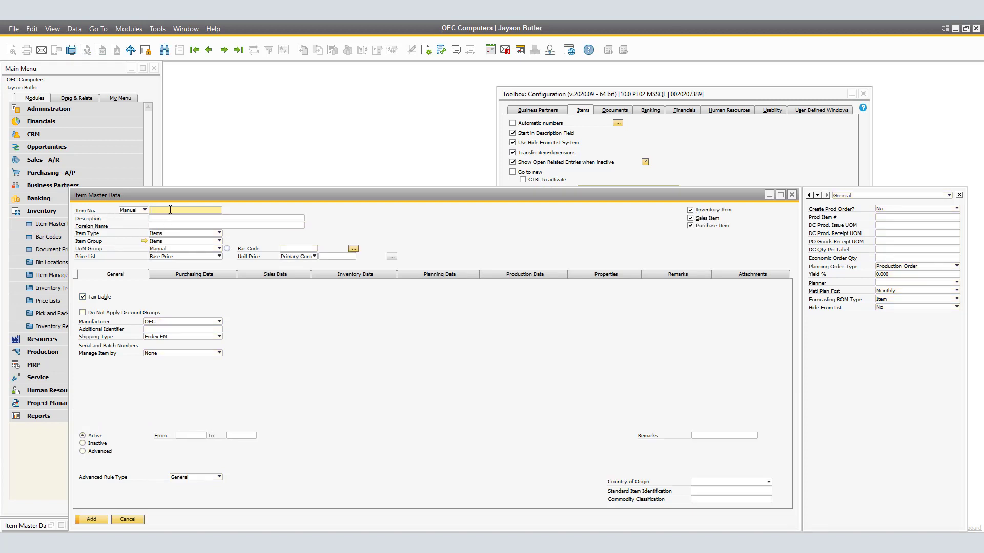
pyautogui.write('New Item')
pyautogui.click(171, 218)
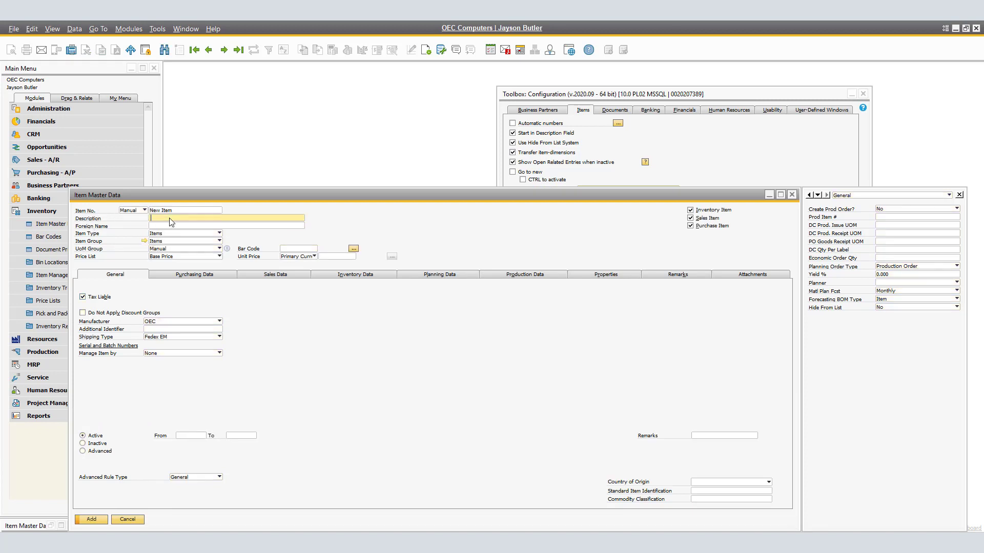
pyautogui.write('Test 1')
pyautogui.click(91, 519)
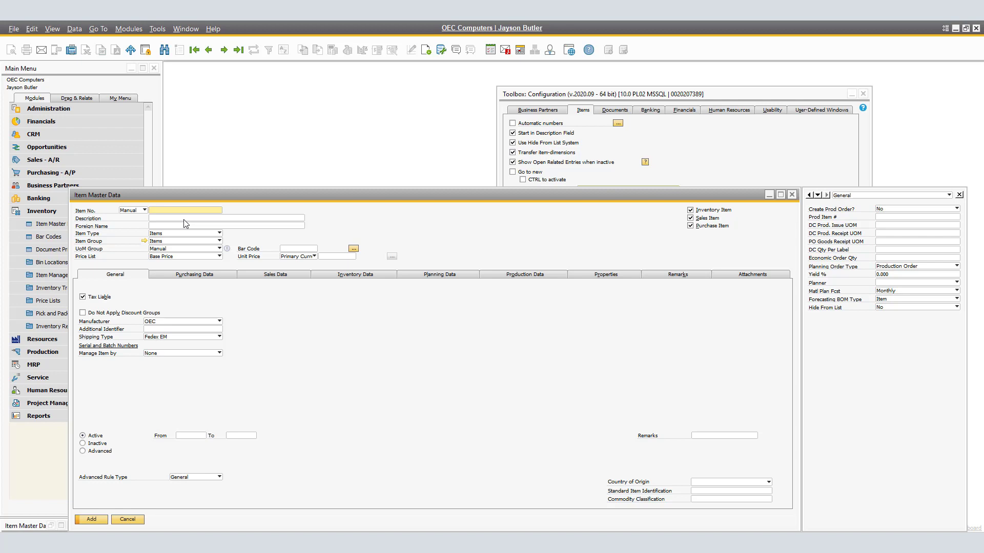
pyautogui.click(792, 195)
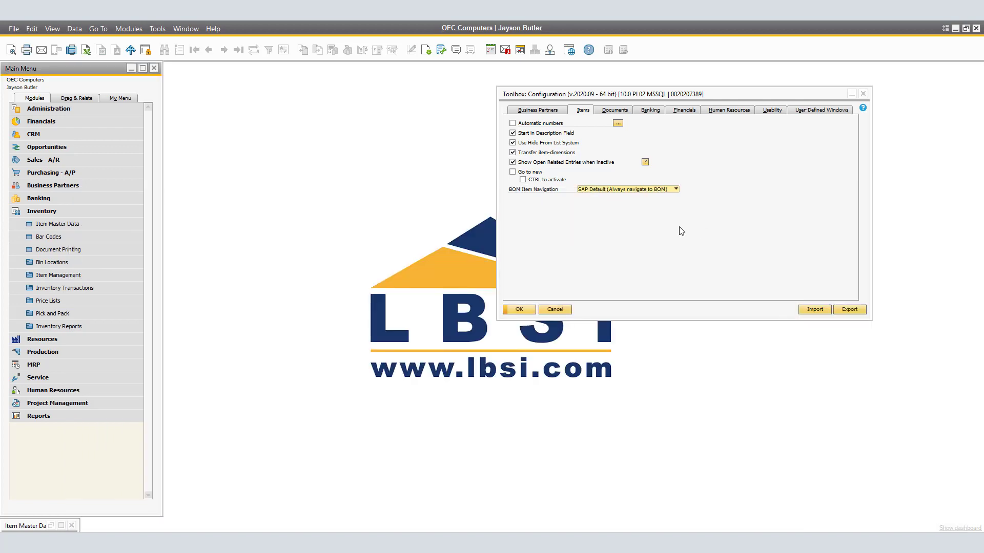
# Enable and save Go to new in the Toolbox item settings, and add item New Item 4 with the description Test 2.
pyautogui.click(513, 173)
pyautogui.click(520, 310)
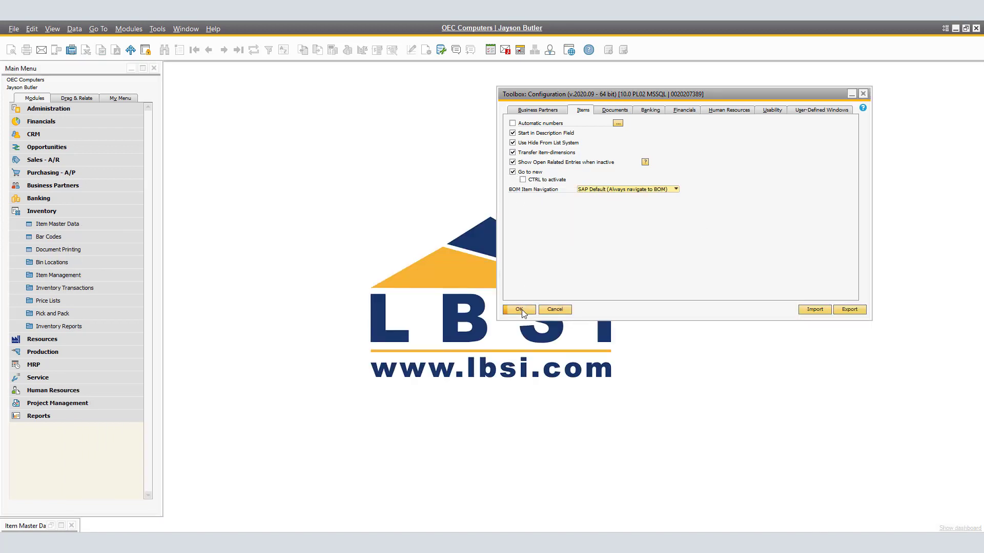
pyautogui.click(73, 225)
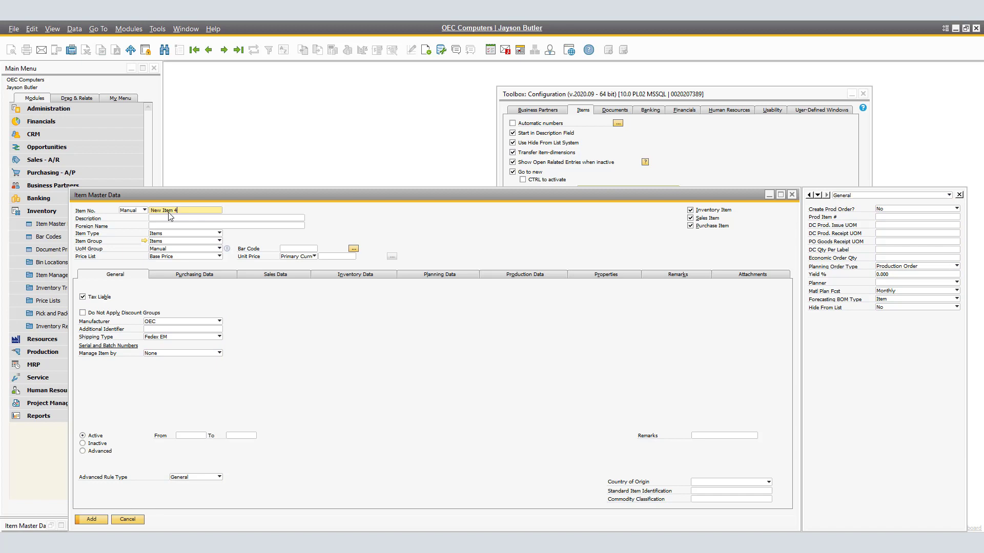
pyautogui.press('Tab')
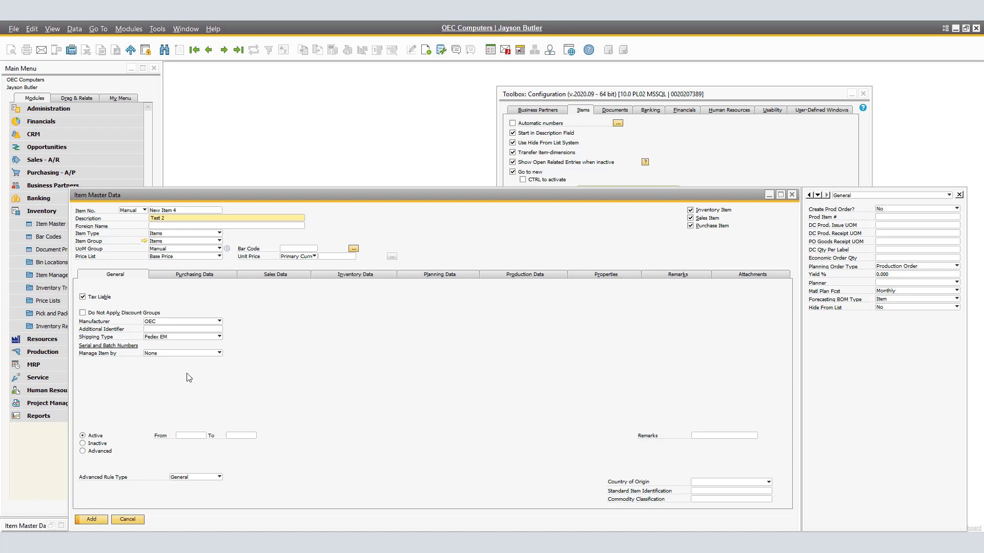
pyautogui.click(91, 519)
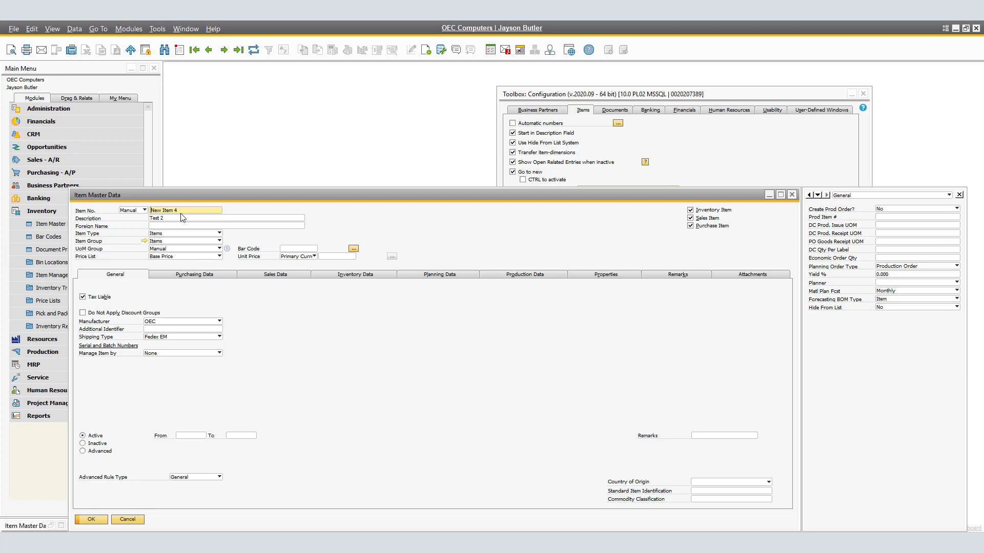
pyautogui.click(792, 195)
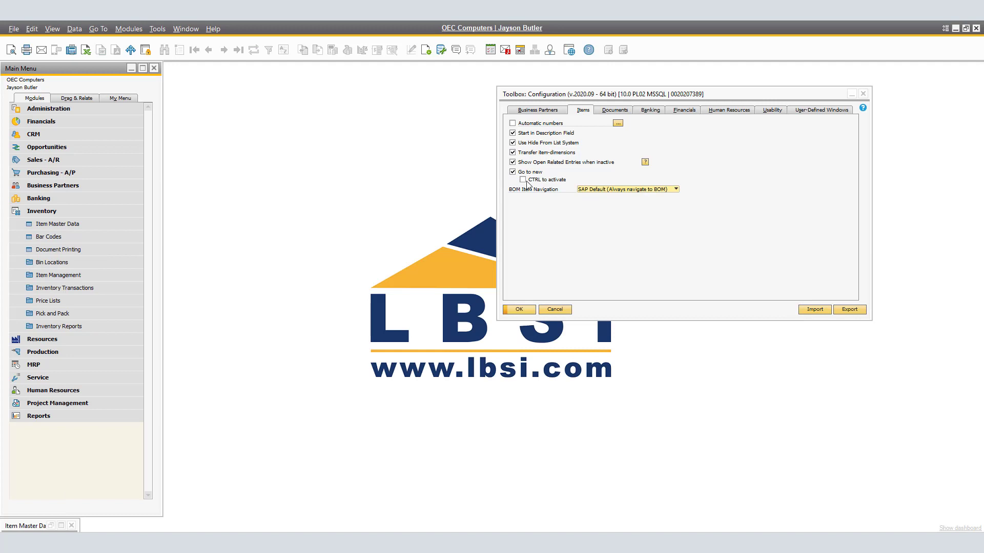
# Enable CTRL to activate for Go to new, and add item New Item 5 with the description Test 3, staying on its record.
pyautogui.click(523, 180)
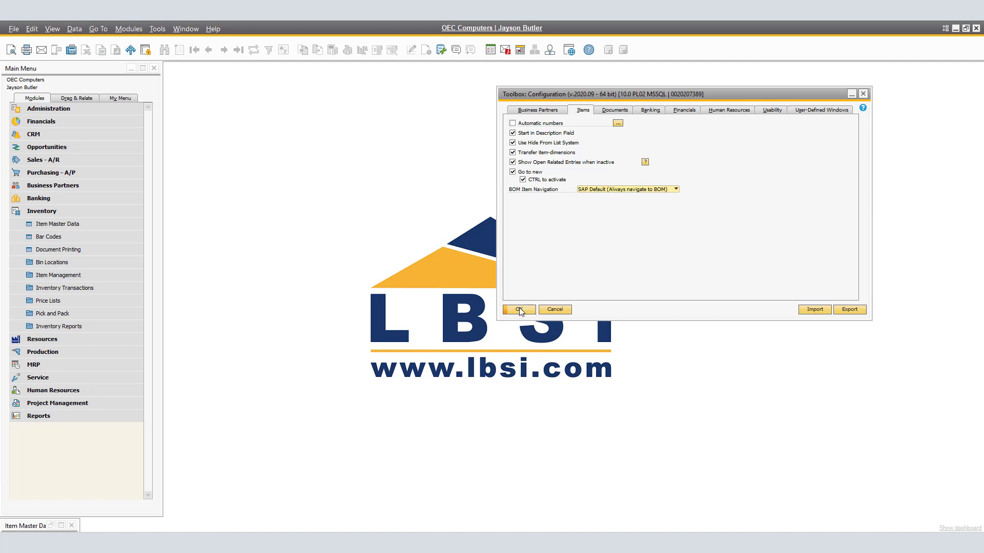
pyautogui.click(92, 223)
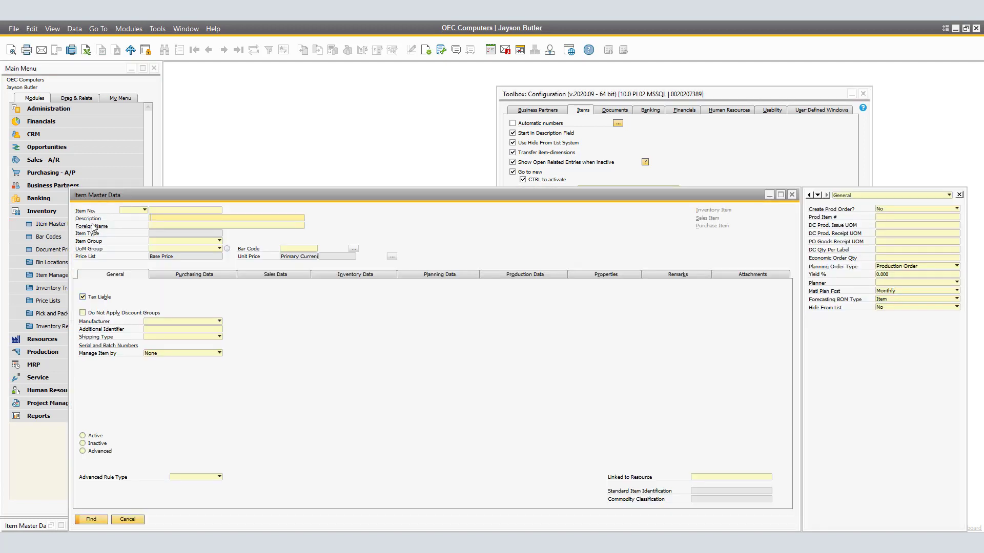
pyautogui.hotkey('ctrl', 'a')
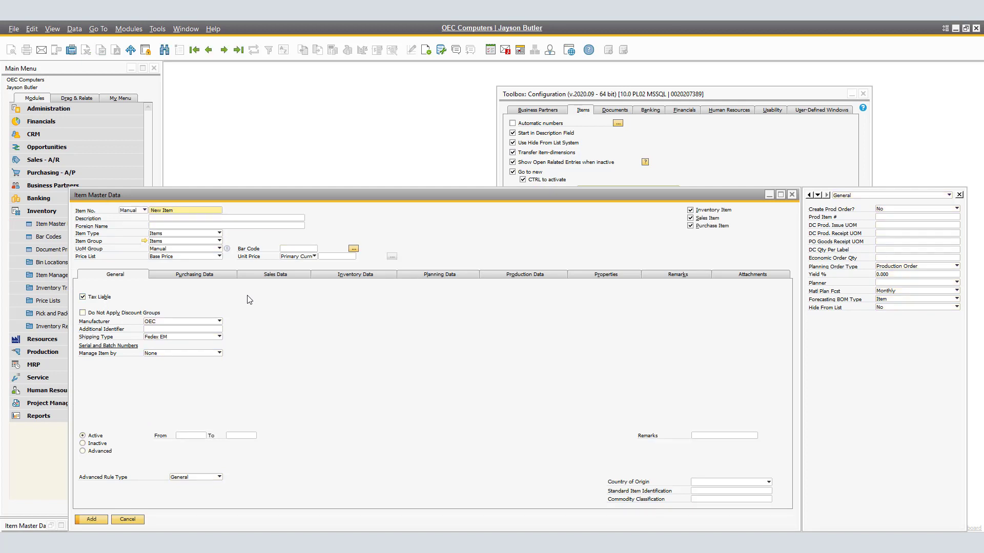
pyautogui.press('Tab')
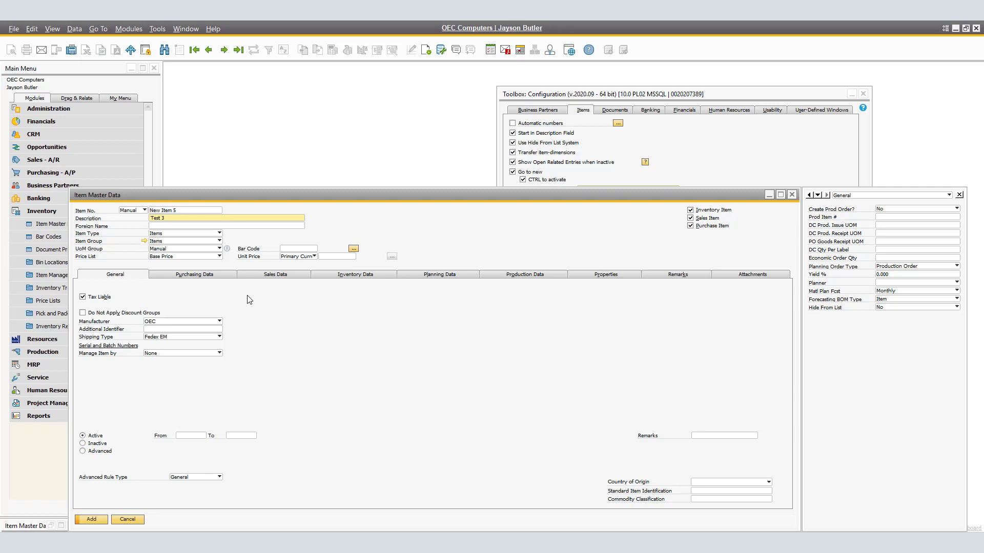
pyautogui.click(92, 519)
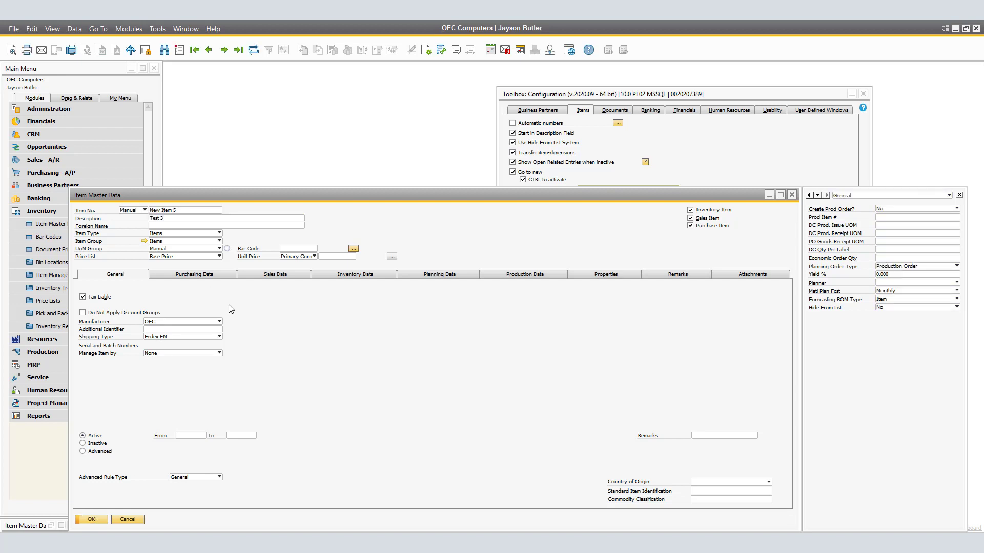
pyautogui.click(205, 226)
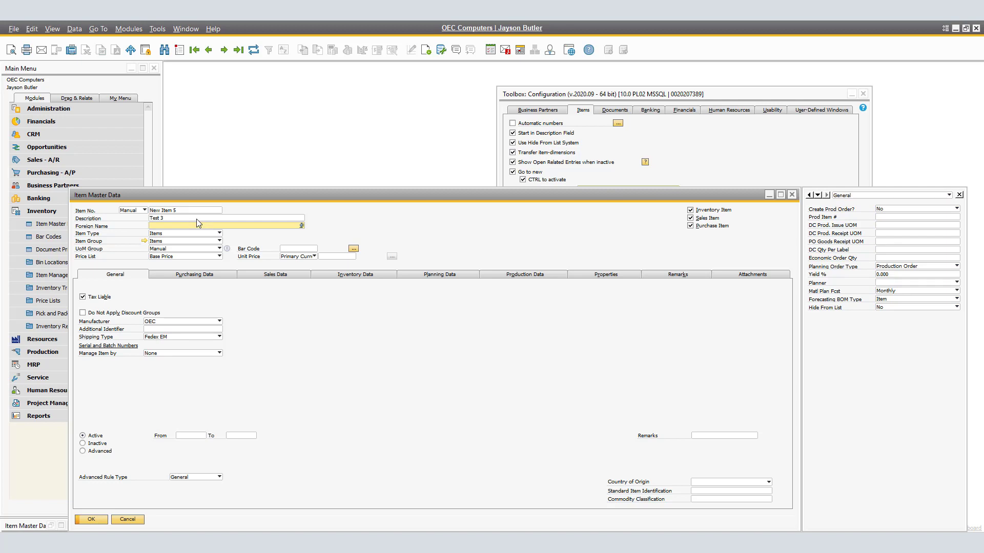
pyautogui.click(190, 210)
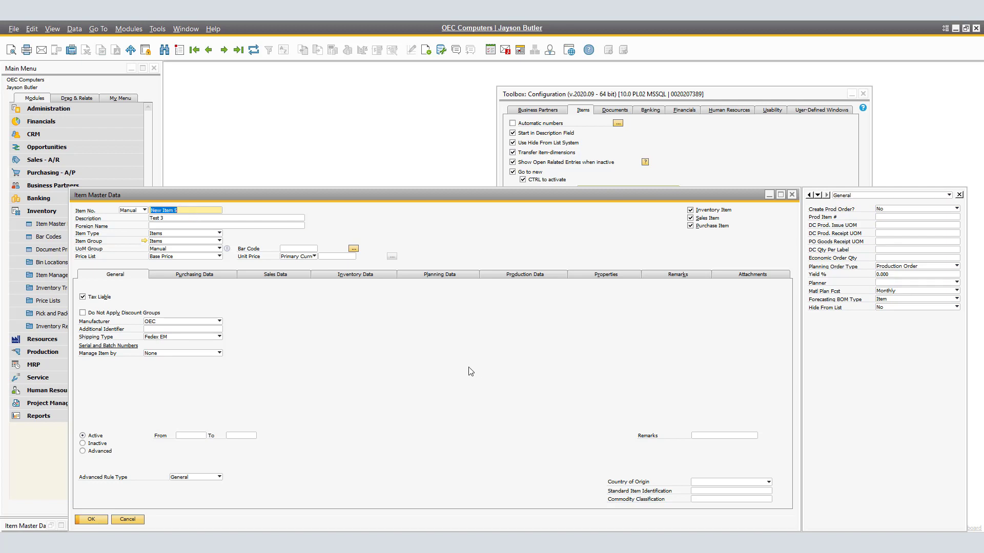
# Add item New Item 6 with the description Test 4 without going to its record, and close the item master data.
pyautogui.hotkey('ctrl', 'a')
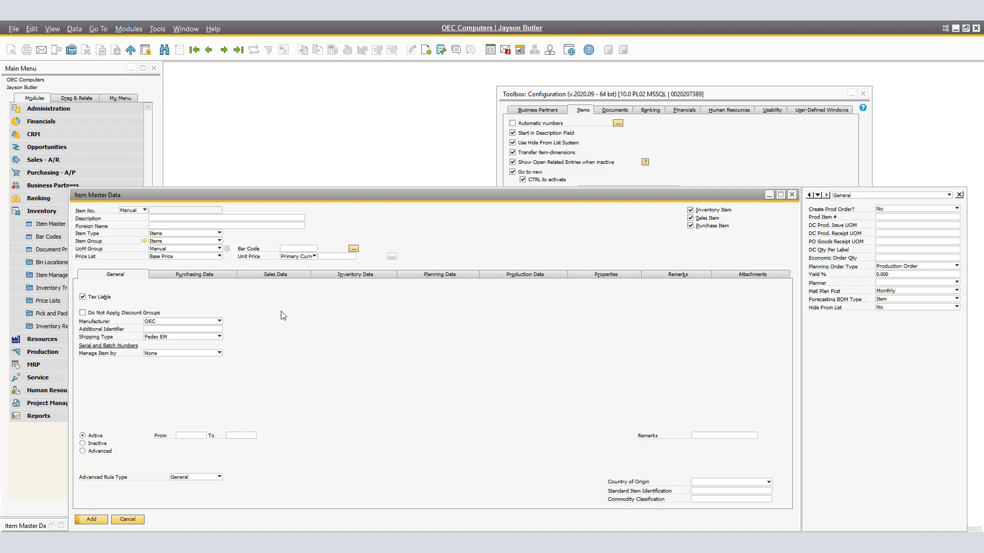
pyautogui.write('New Item 6')
pyautogui.press('Tab')
pyautogui.write('Te')
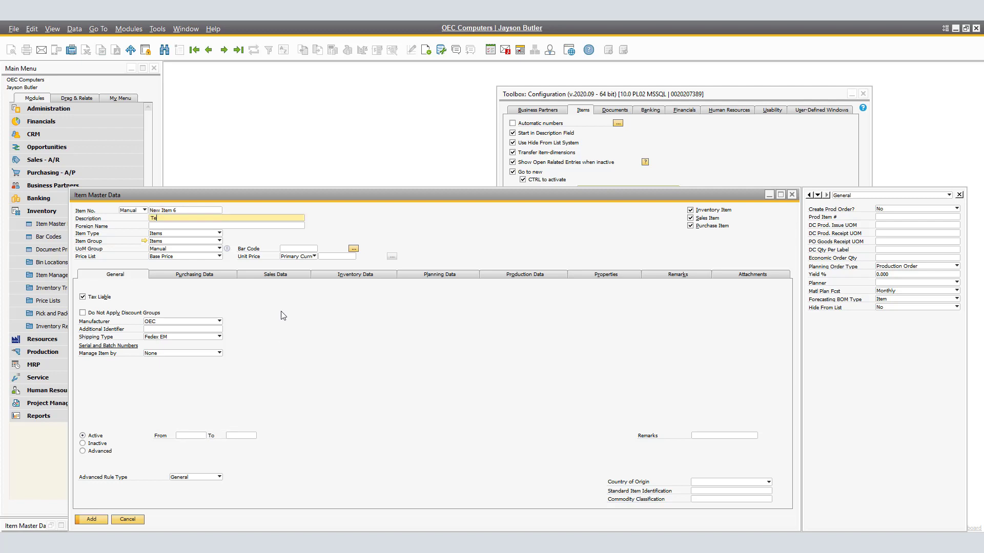
pyautogui.write('st 4')
pyautogui.click(95, 518)
pyautogui.click(180, 212)
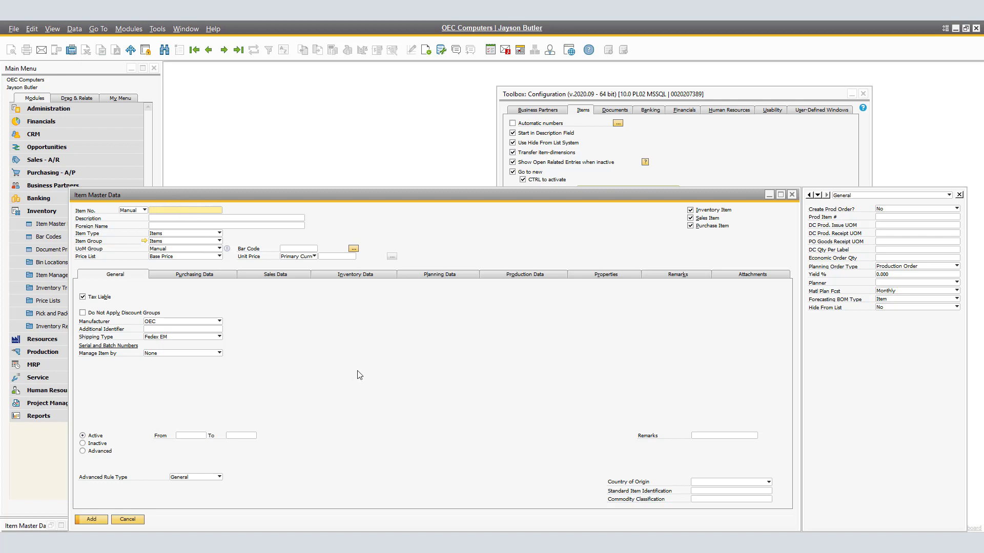
pyautogui.press('Escape')
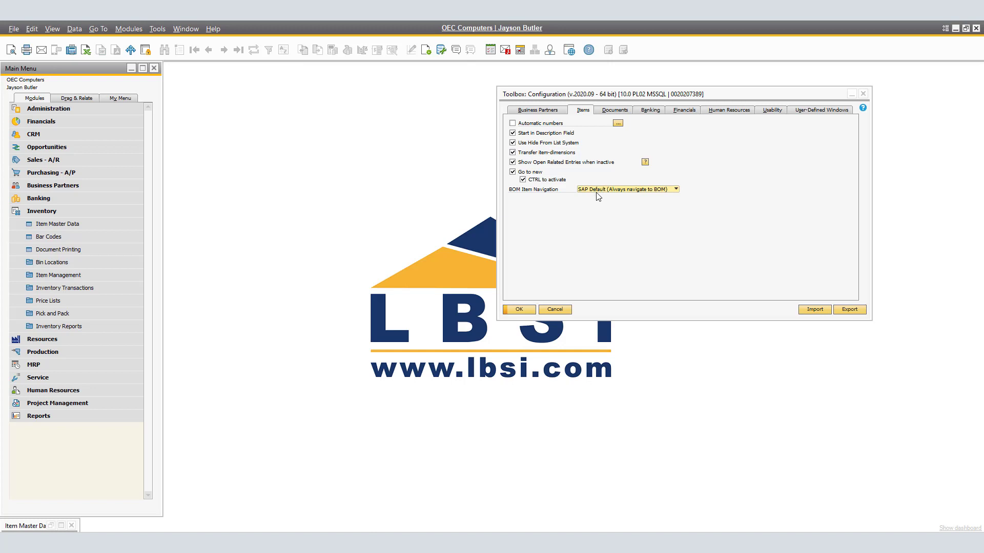
# Set BOM Item Navigation to Go to BOM (CTRL = Item Master Data) and save the Toolbox configuration.
pyautogui.click(676, 190)
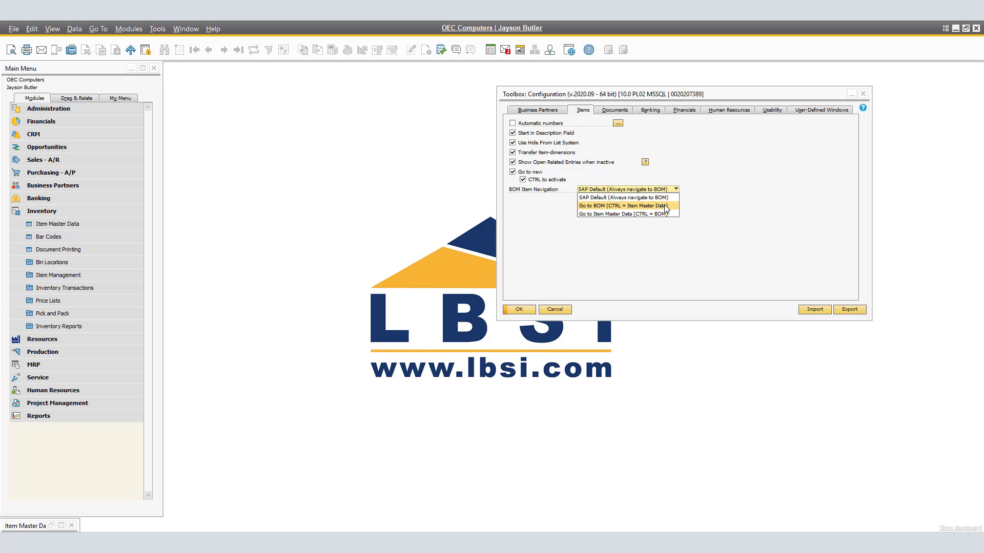
pyautogui.click(631, 206)
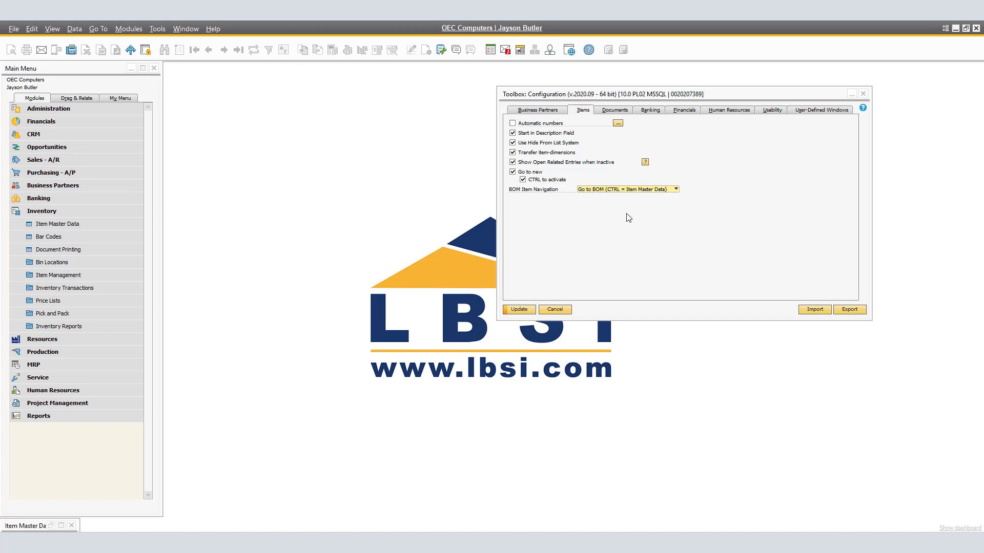
pyautogui.click(529, 311)
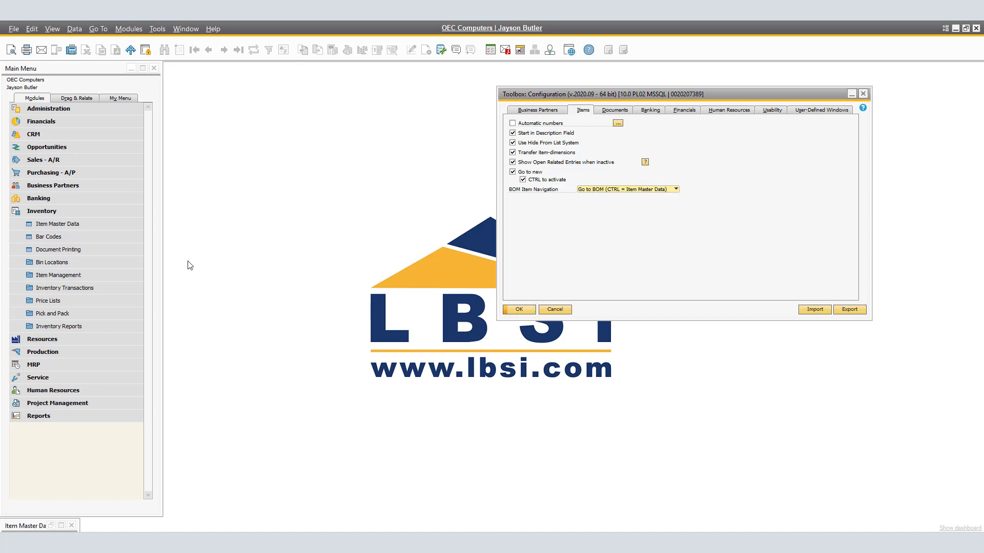
# Open the production order for product LM4029 and follow the product number to its bill of materials.
pyautogui.click(38, 211)
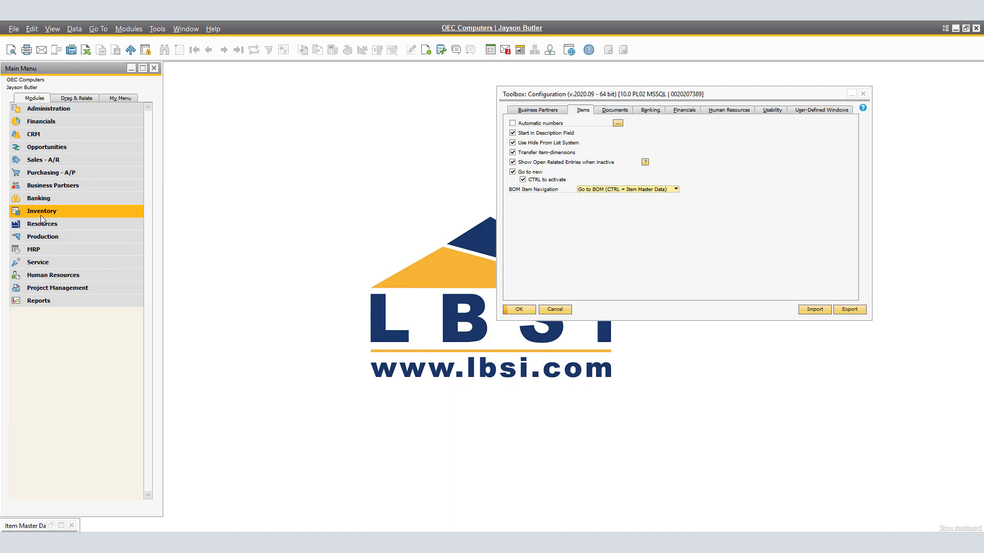
pyautogui.click(45, 237)
pyautogui.click(52, 262)
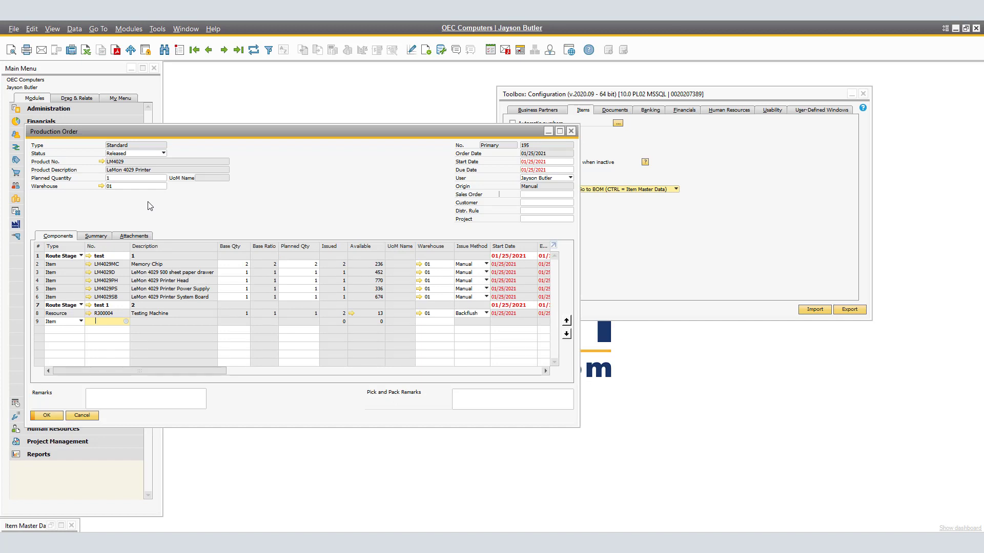
pyautogui.click(102, 162)
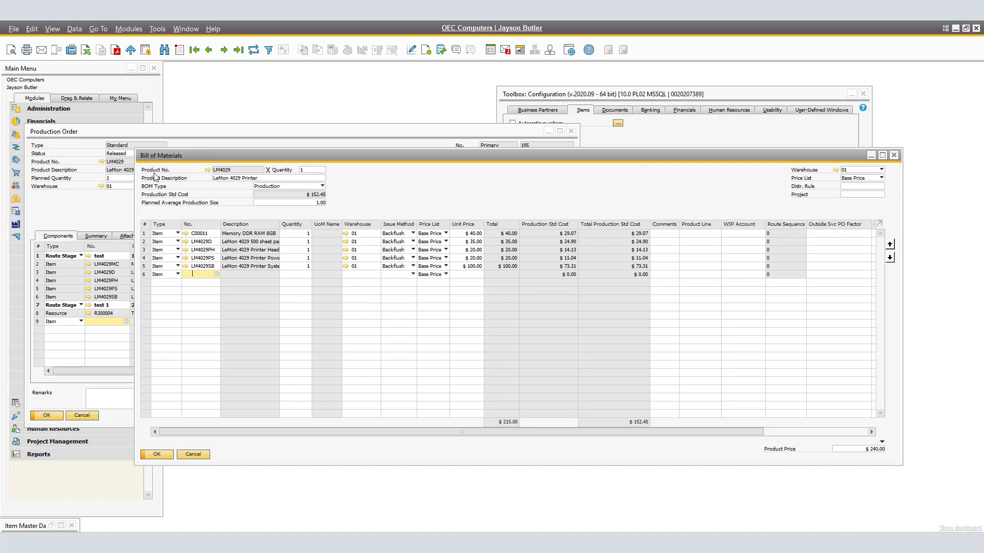
# Close the Toolbox configuration and the bill of materials of LM4029, returning to the production order.
pyautogui.click(660, 97)
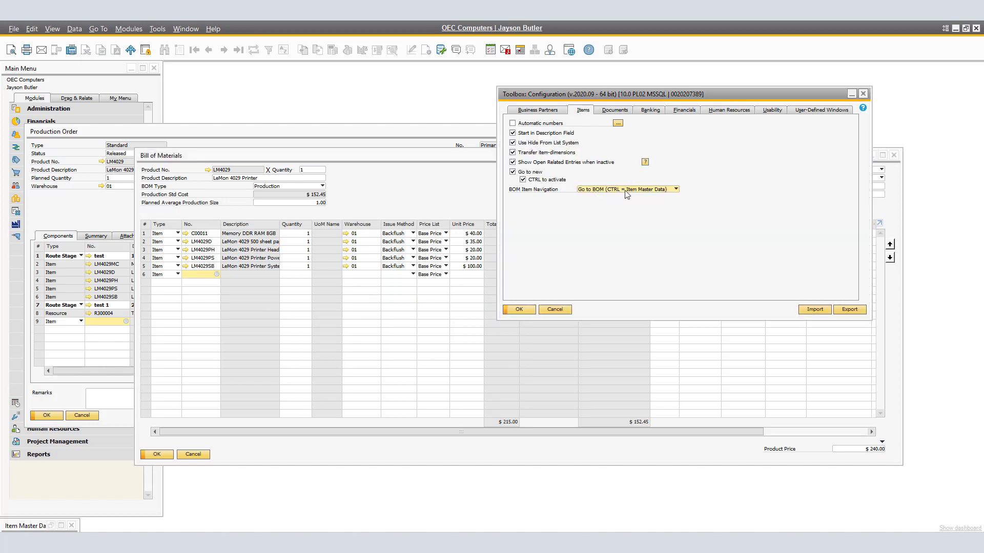
pyautogui.click(555, 309)
pyautogui.click(197, 454)
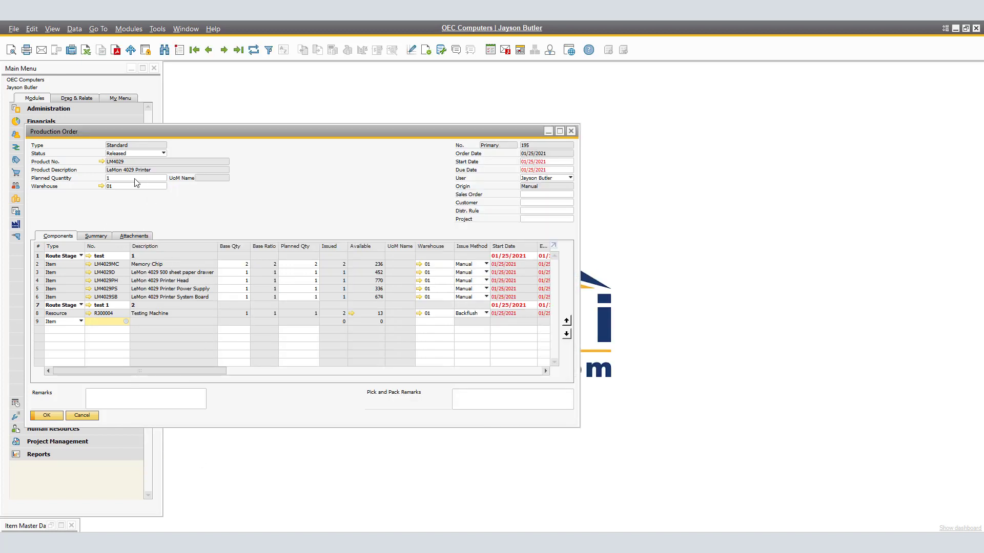
# Use the alternate BOM navigation on the production order's product number to open LM4029's item master data, and close the record.
pyautogui.click(101, 162)
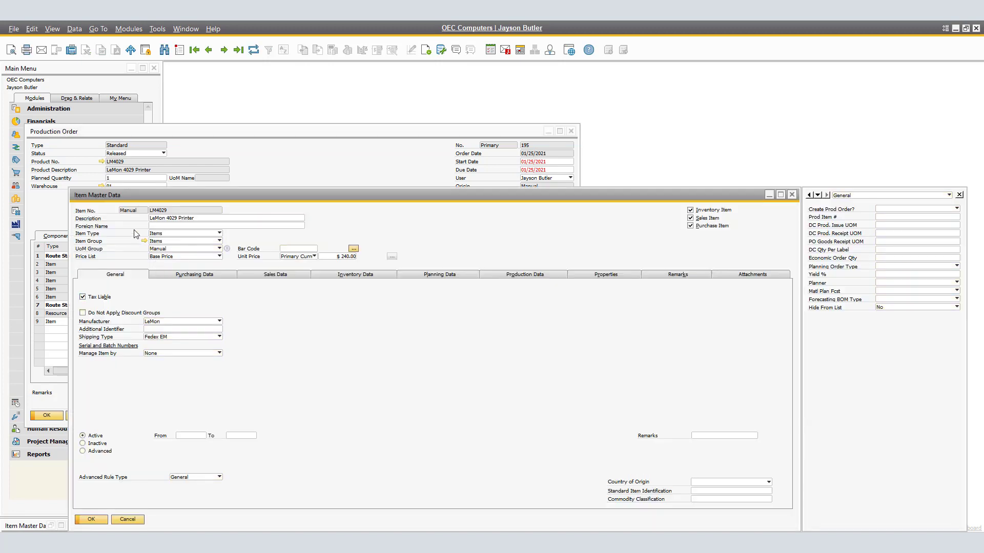
pyautogui.click(792, 195)
# Set BOM Item Navigation to Go to Item Master Data (CTRL = BOM) and save the Toolbox configuration.
pyautogui.click(810, 182)
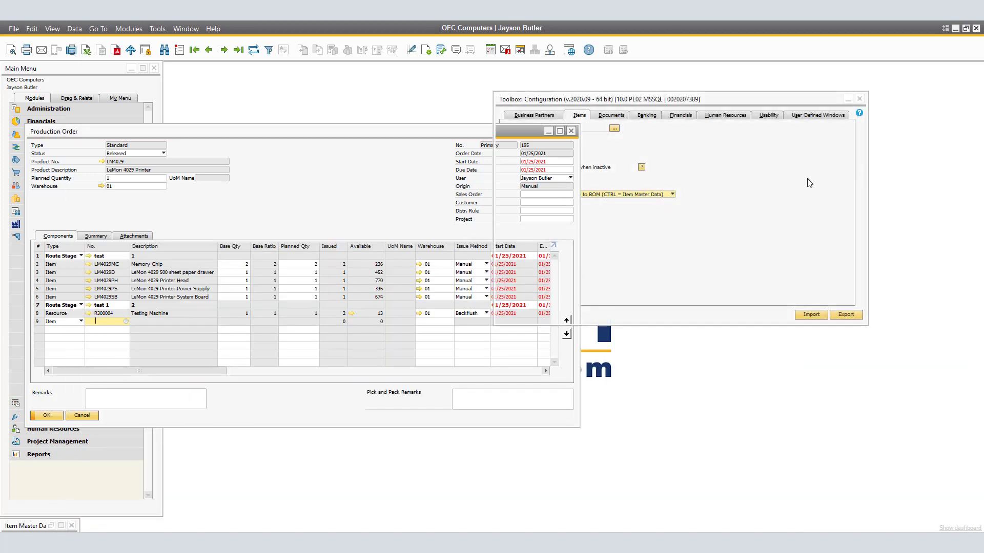
pyautogui.click(672, 195)
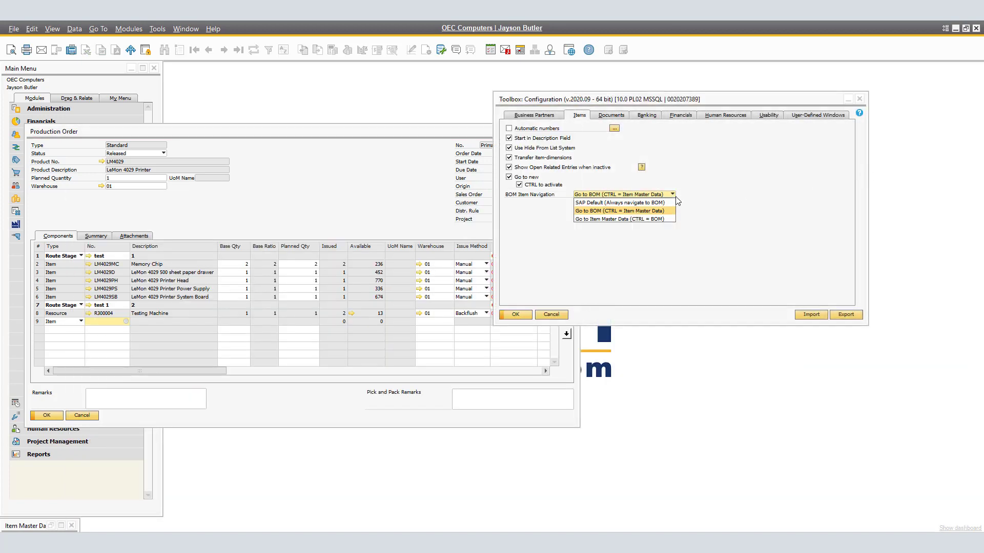
pyautogui.click(618, 220)
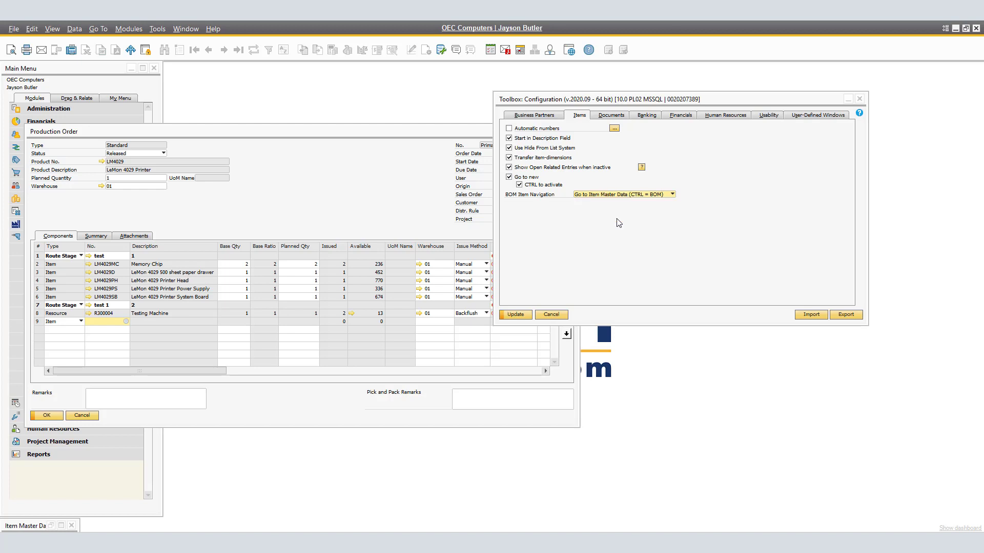
pyautogui.click(516, 315)
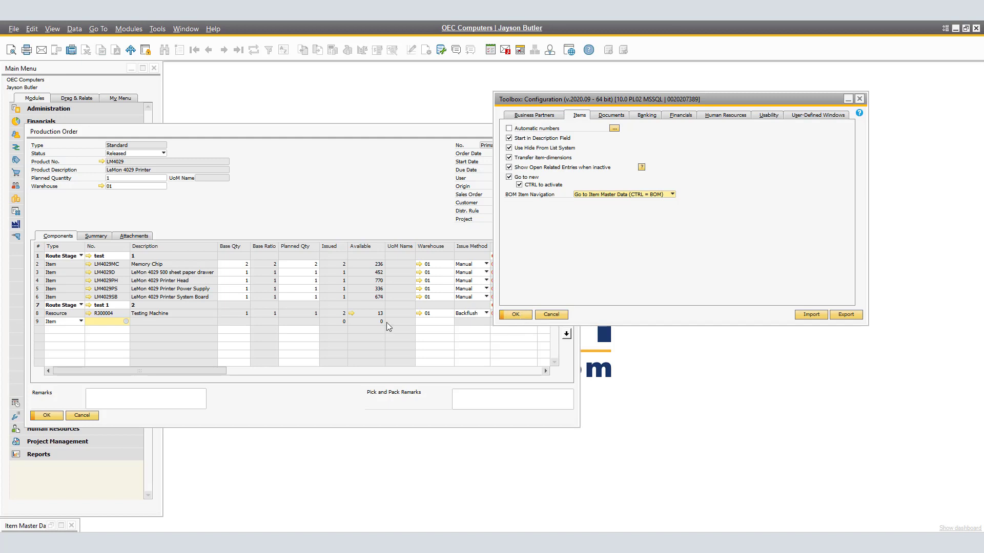
# From the production order, follow product LM4029 to its item master data, close it, and use the alternate navigation to its bill of materials.
pyautogui.click(259, 211)
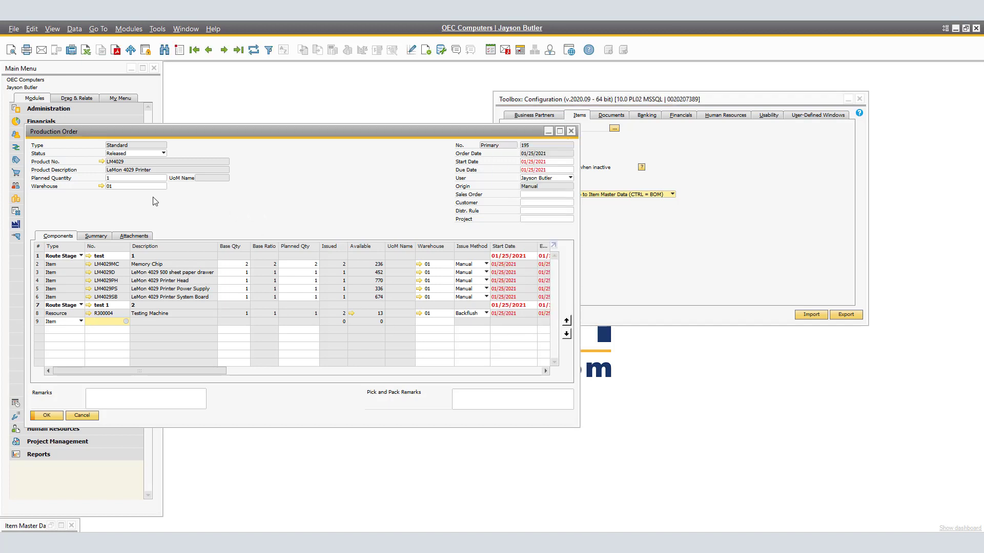
pyautogui.click(102, 162)
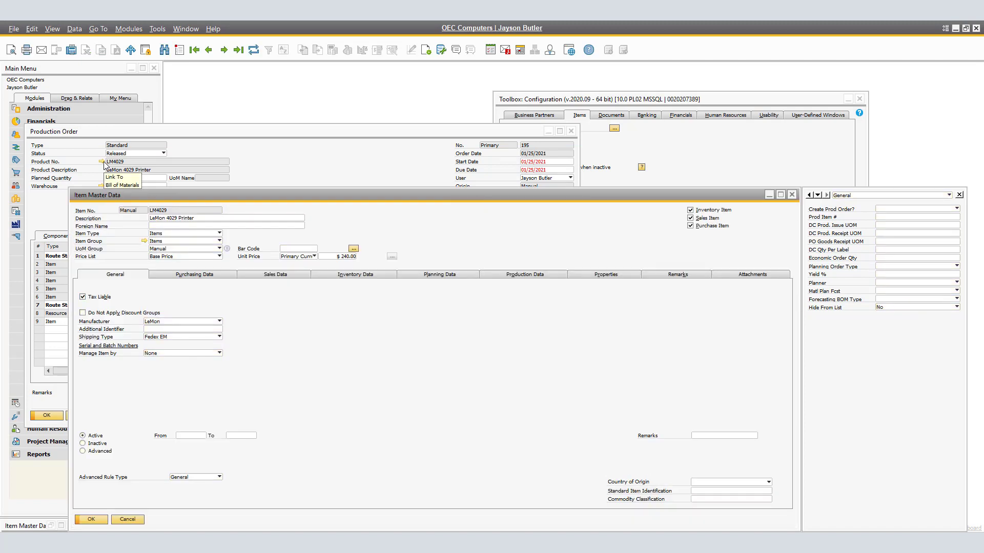
pyautogui.click(102, 519)
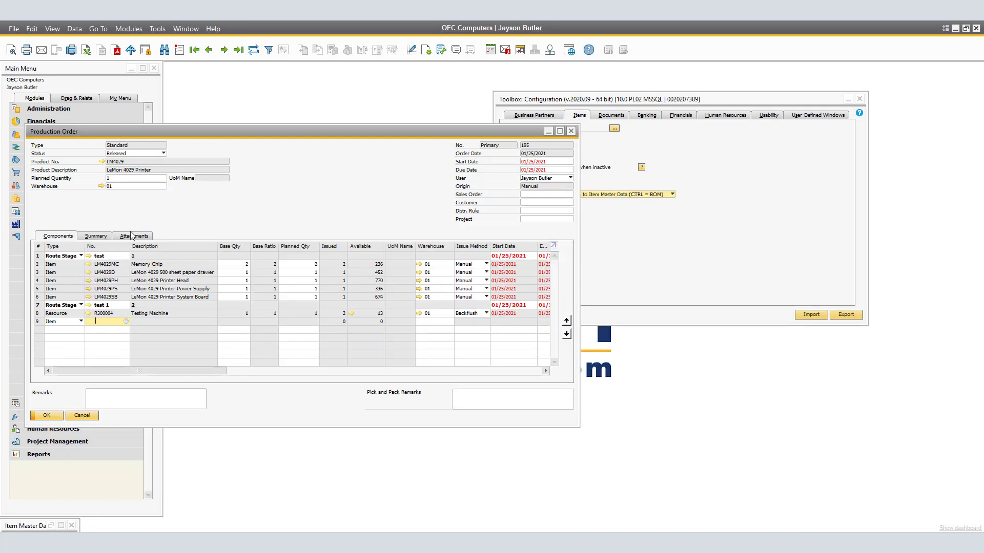
pyautogui.keyDown('ctrl'); pyautogui.click(102, 162); pyautogui.keyUp('ctrl')
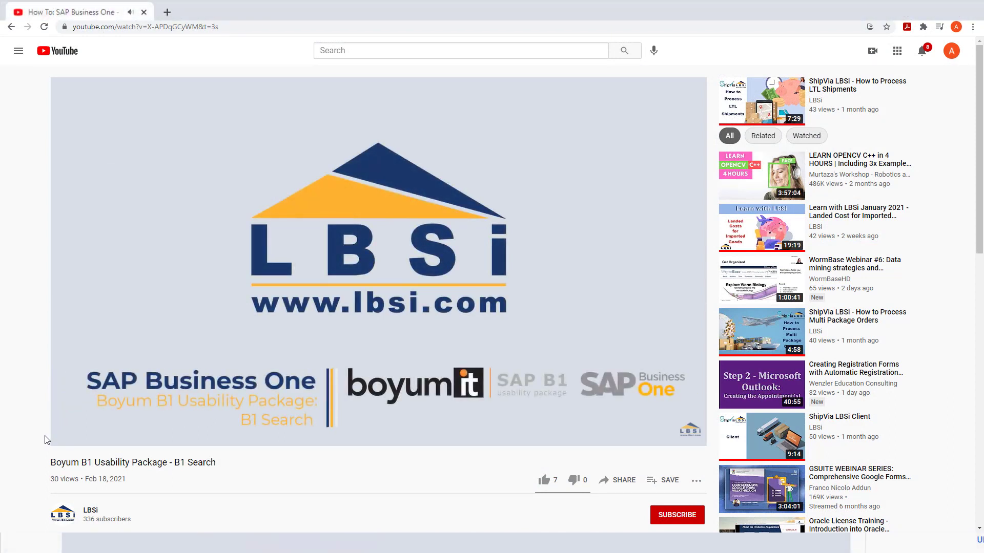
# On the YouTube page of the B1 Search video, subscribe to the LBSi channel and set its notifications to All.
pyautogui.scroll(-3, 45, 440)
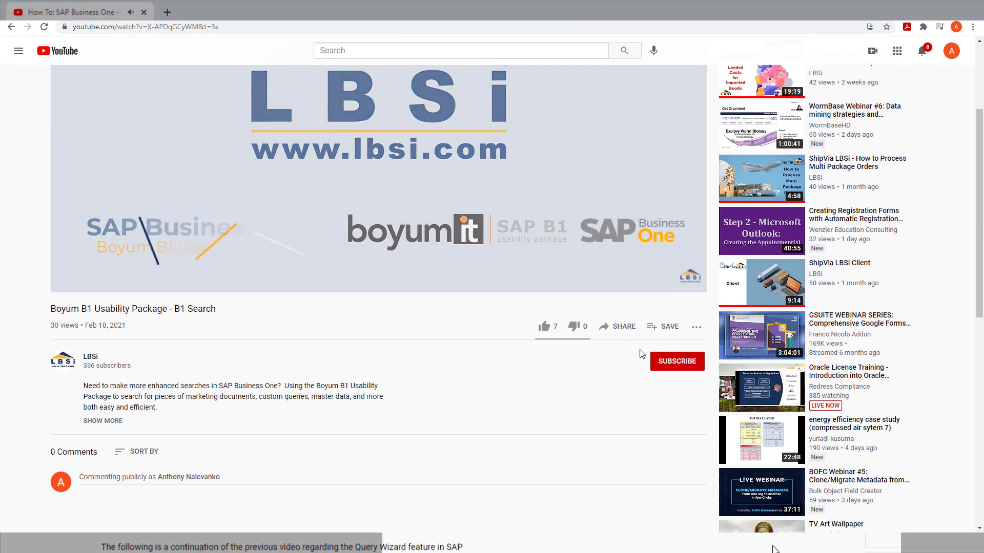
pyautogui.click(663, 364)
pyautogui.click(696, 362)
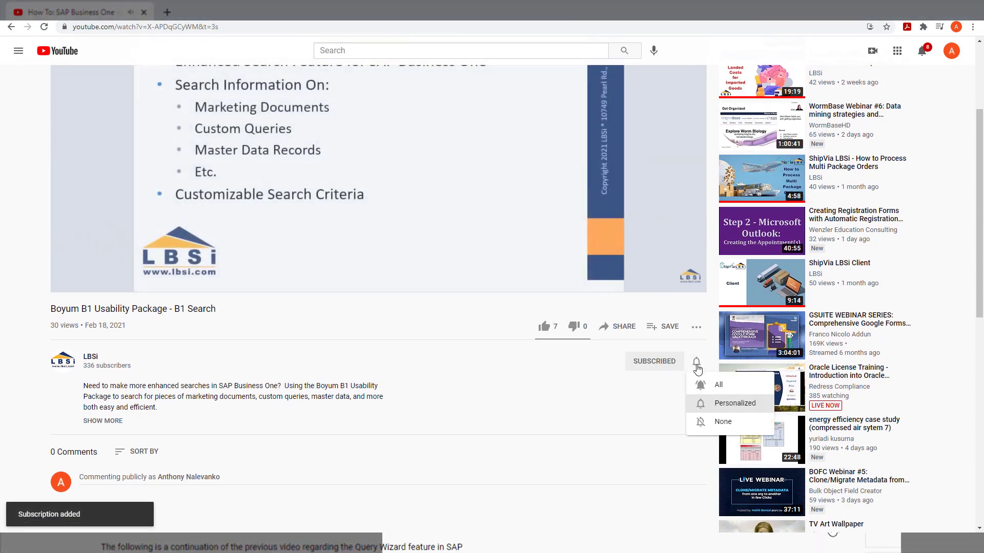
pyautogui.click(717, 384)
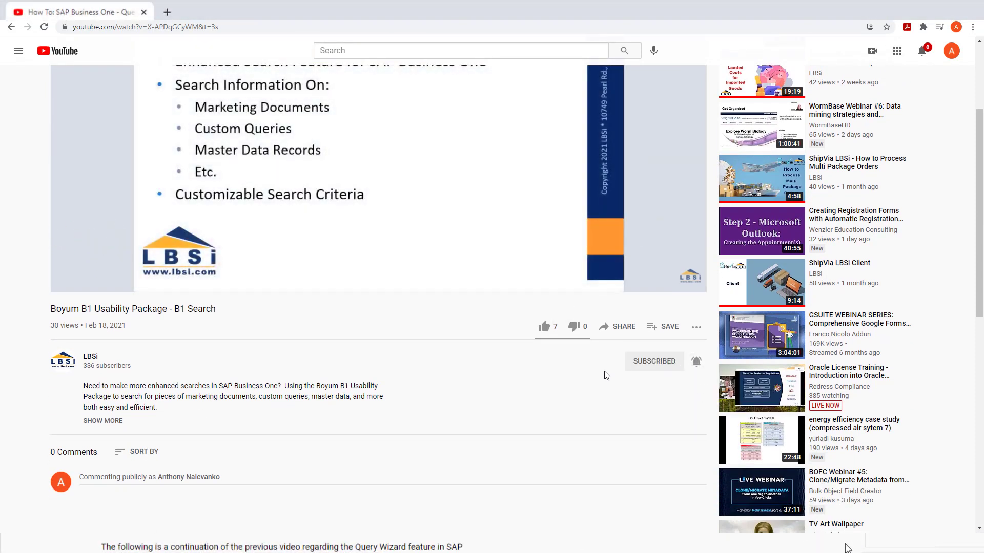
# Like the B1 Search video and open the LBSi channel page to browse its uploads.
pyautogui.click(545, 328)
pyautogui.click(64, 363)
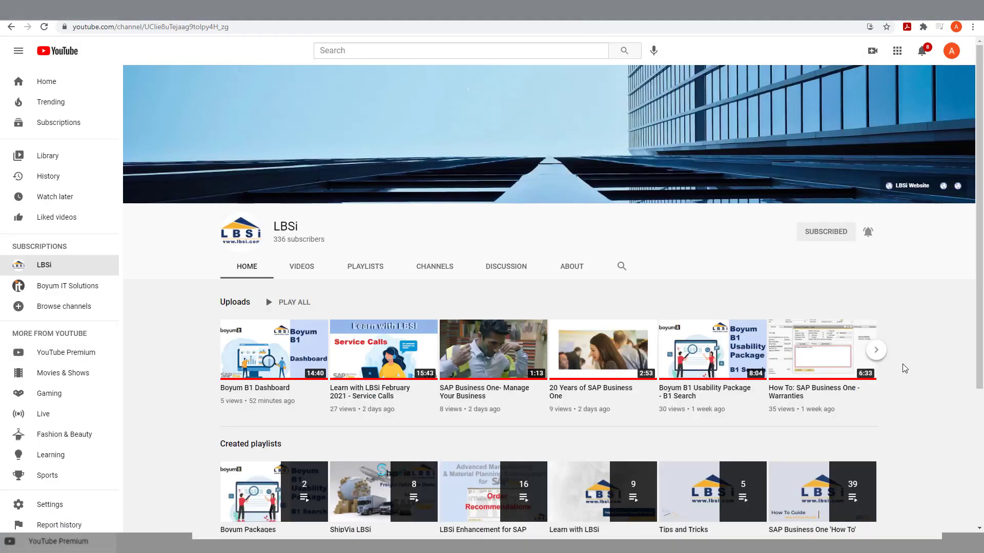
pyautogui.click(876, 351)
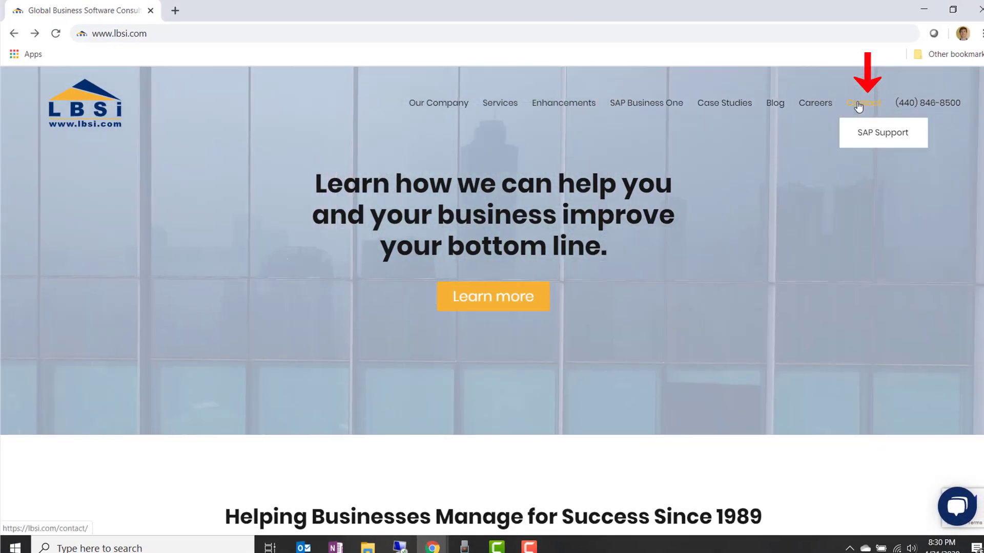
# Open the Contact page of the LBSi website and look through its contact form.
pyautogui.click(859, 105)
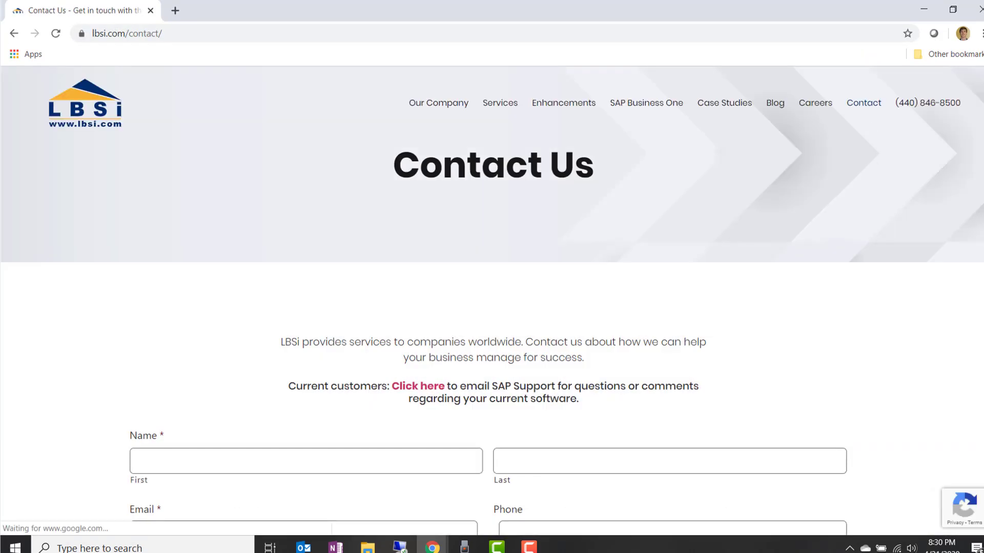
pyautogui.scroll(-2, 859, 107)
pyautogui.scroll(-2, 492, 307)
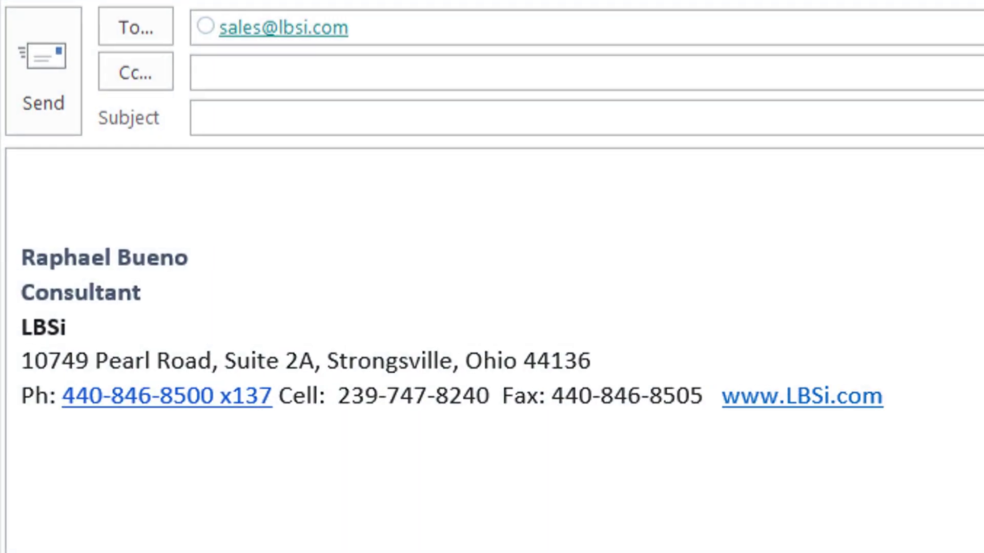